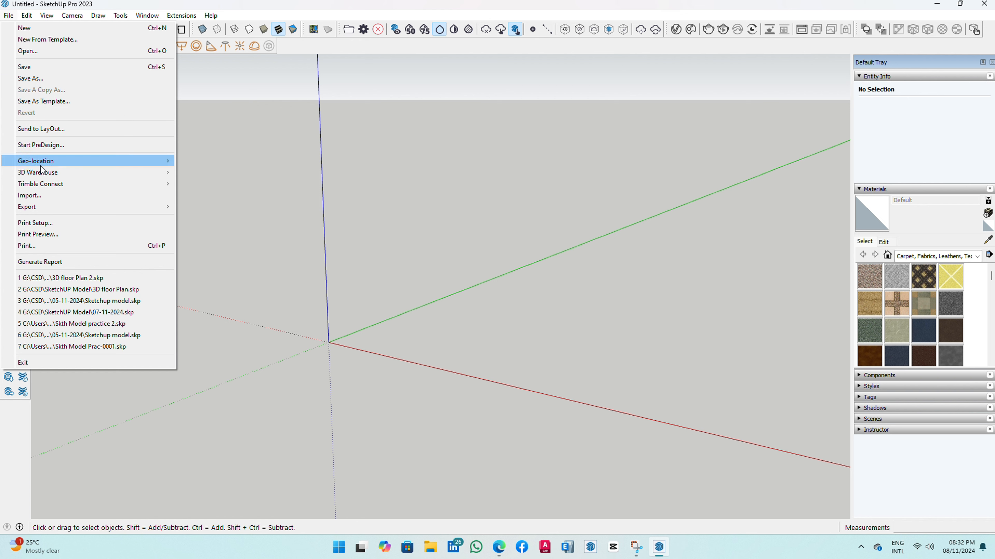
Import the AutoCAD drawing 26'x 40' for Sketchup into the model and dismiss the import results
left_click(156, 193)
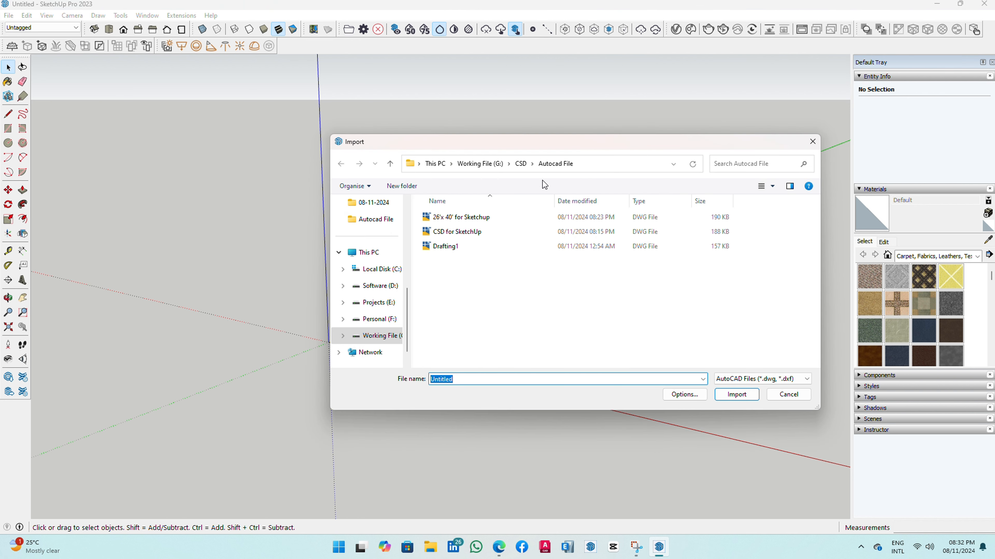
double_click(468, 219)
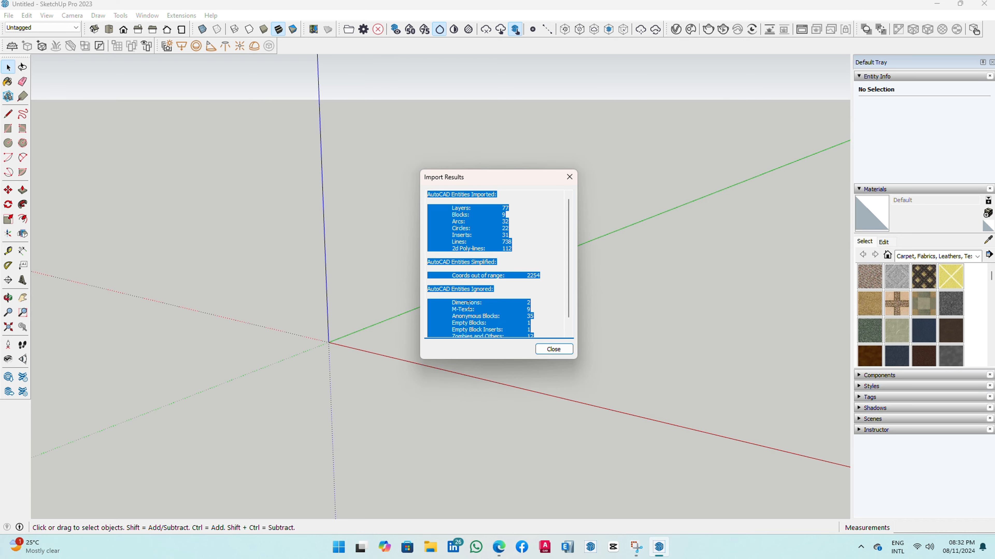
left_click(554, 349)
Inspect the four imported floor plans from above and check whether they select as one component
scroll(309, 169, "down", 2)
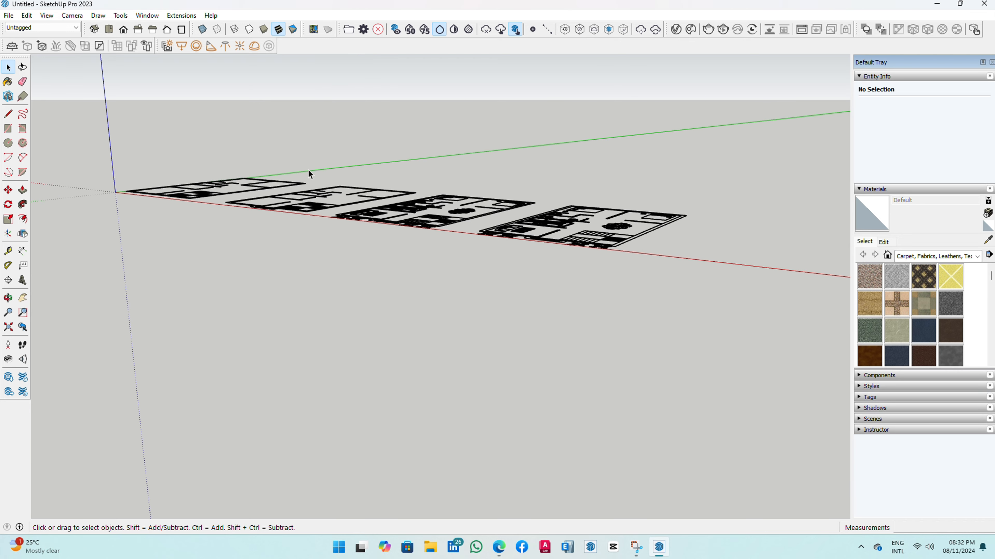
middle_click_drag(309, 170, 451, 345)
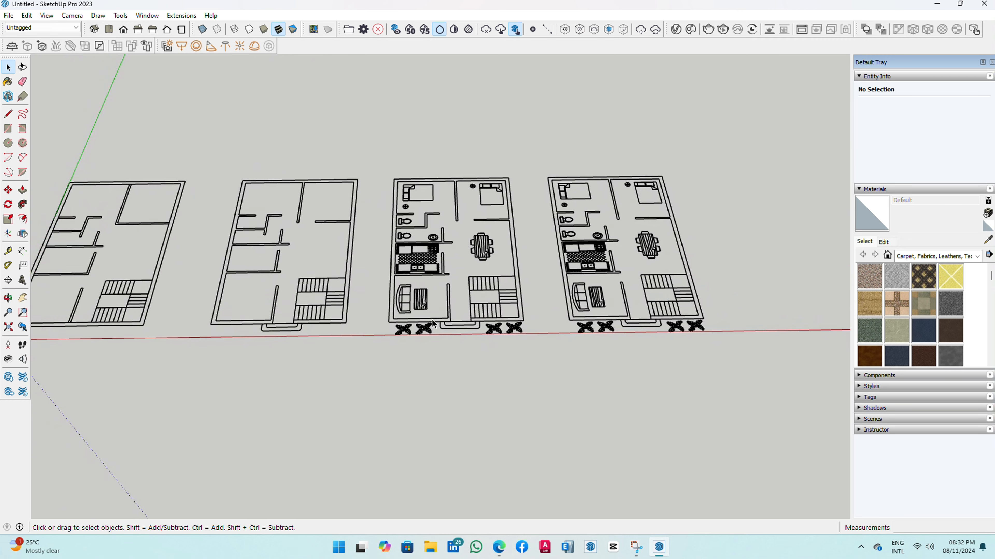
scroll(432, 320, "down", 1)
scroll(279, 287, "up", 1)
scroll(109, 224, "up", 2)
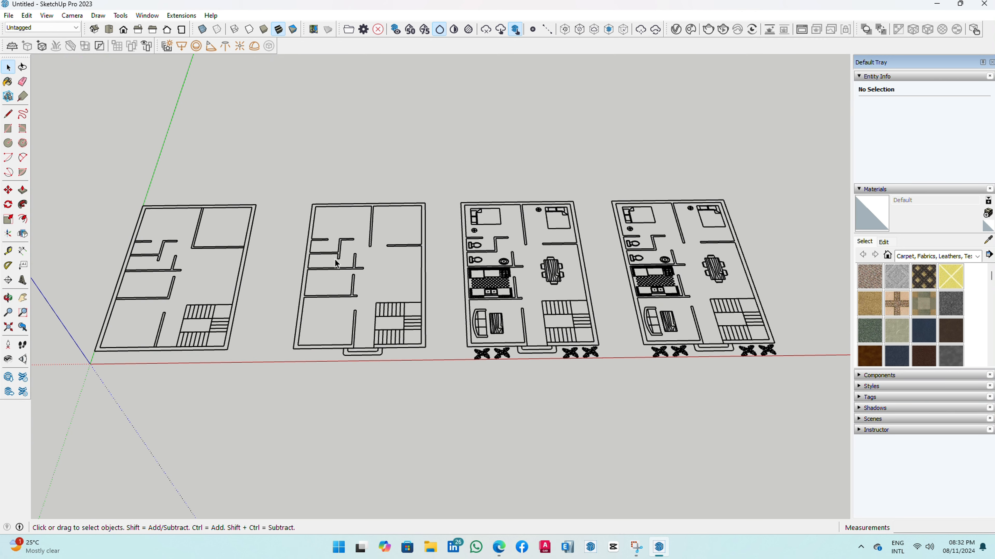
left_click(329, 268)
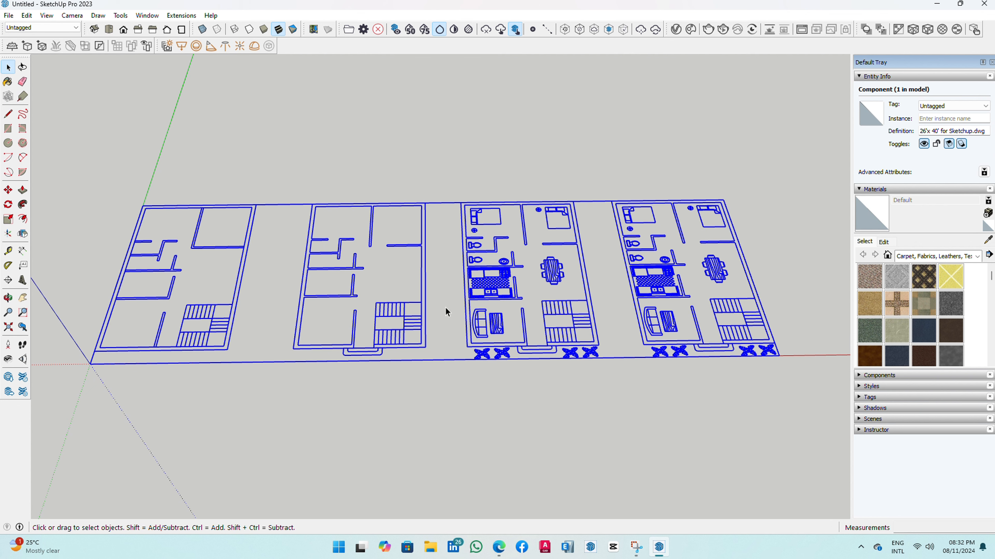
left_click(449, 392)
left_click(425, 346)
left_click(274, 344)
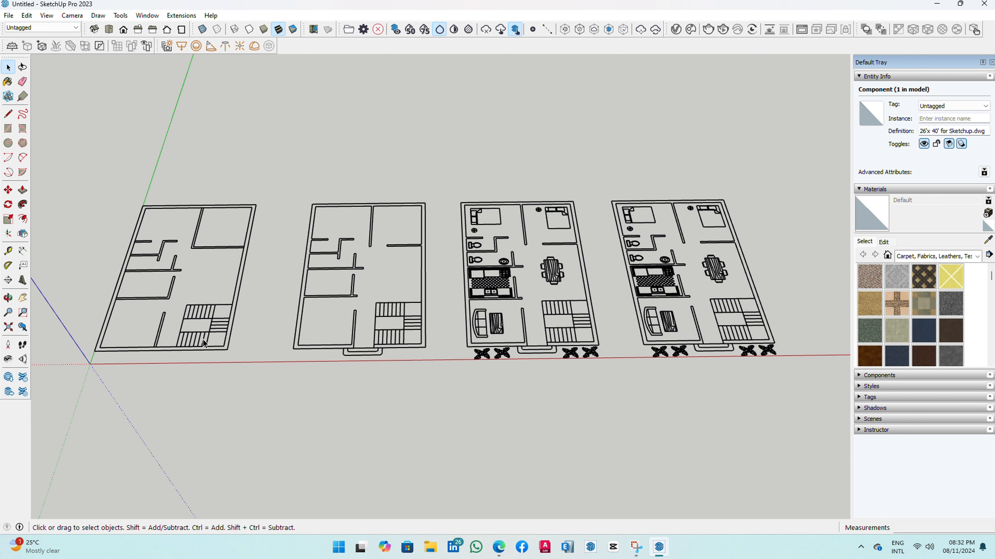
left_click(203, 343)
left_click(447, 378)
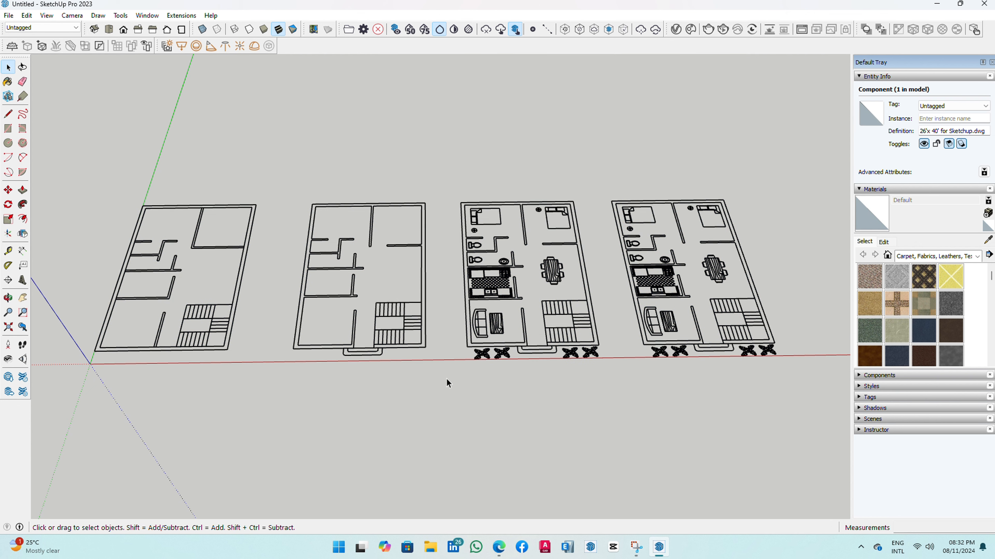
Explode the imported floor plan component
left_click(360, 285)
right_click(500, 293)
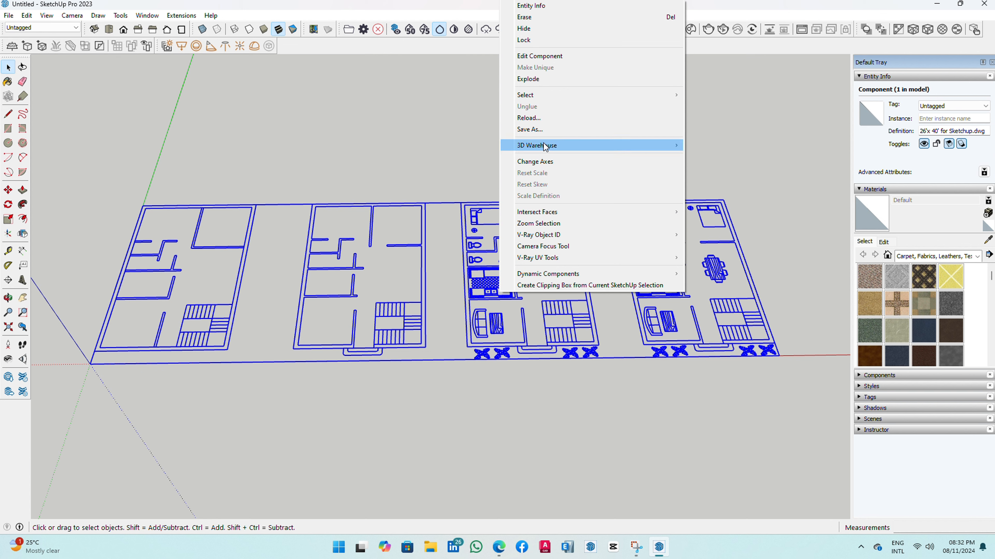
left_click(528, 79)
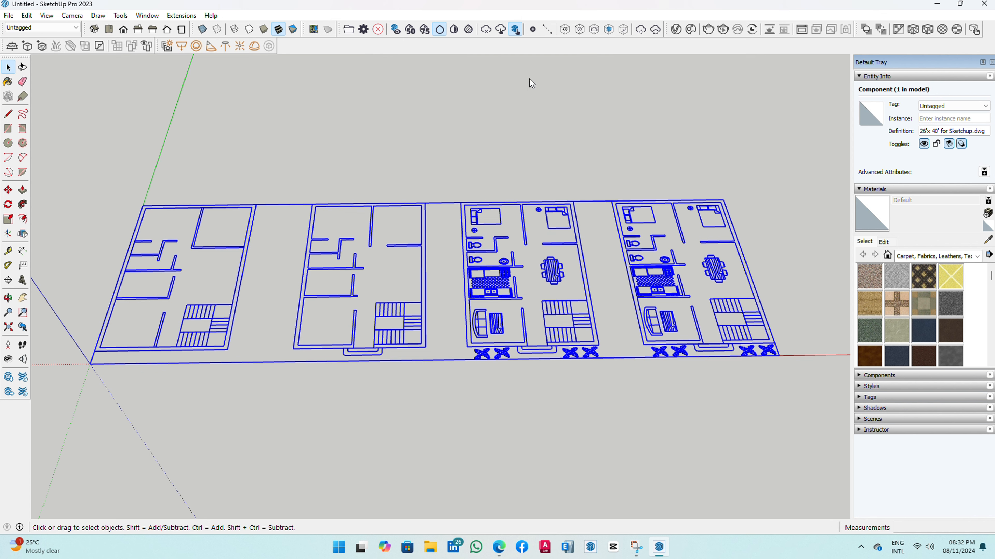
Select individual edges and the kitchen layout in the plans to check that they are separate entities
left_click(276, 219)
left_click(332, 257)
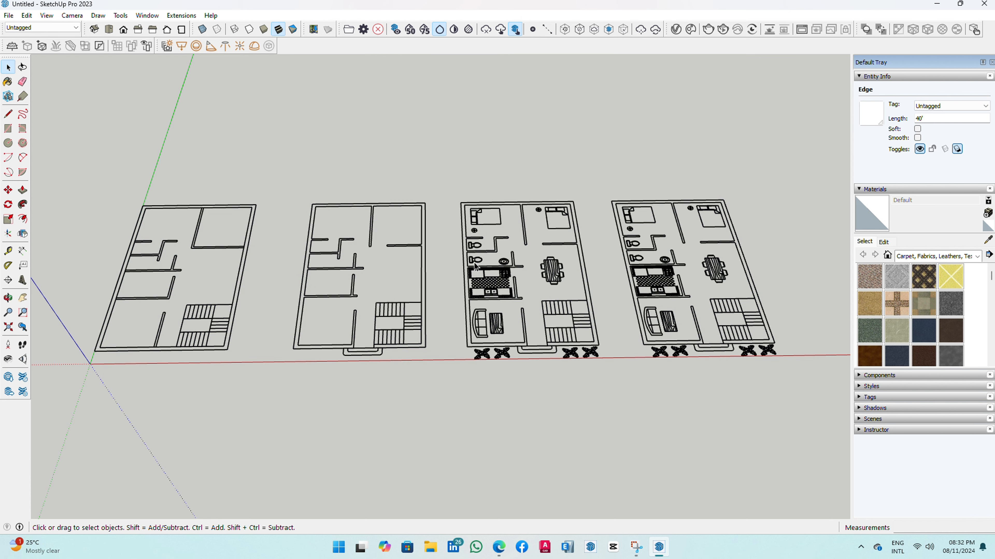
left_click(482, 280)
left_click(563, 276)
left_click(631, 277)
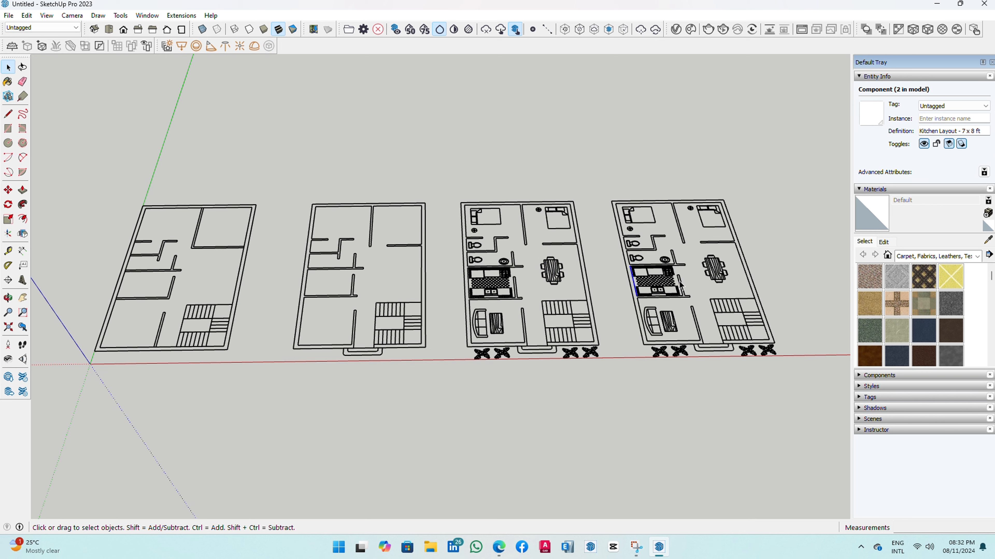
left_click(406, 247)
left_click(321, 247)
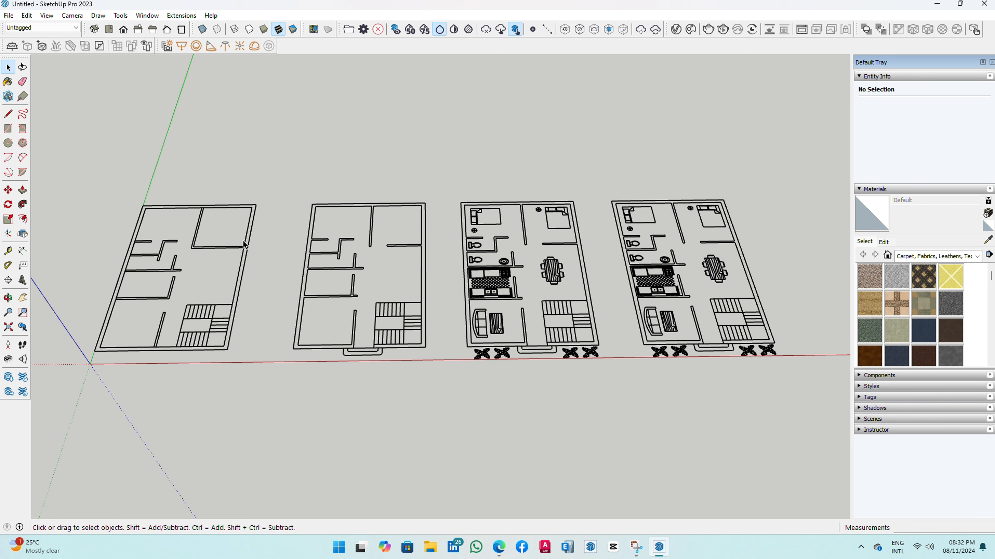
Draw a rectangle over the first floor plan, from the outer wall's back corner to its diagonally opposite front corner
scroll(273, 247, "up", 2)
middle_click_drag(138, 250, 209, 280)
scroll(74, 261, "up", 4)
scroll(151, 253, "up", 2)
scroll(150, 254, "down", 2)
middle_click_drag(156, 251, 67, 296)
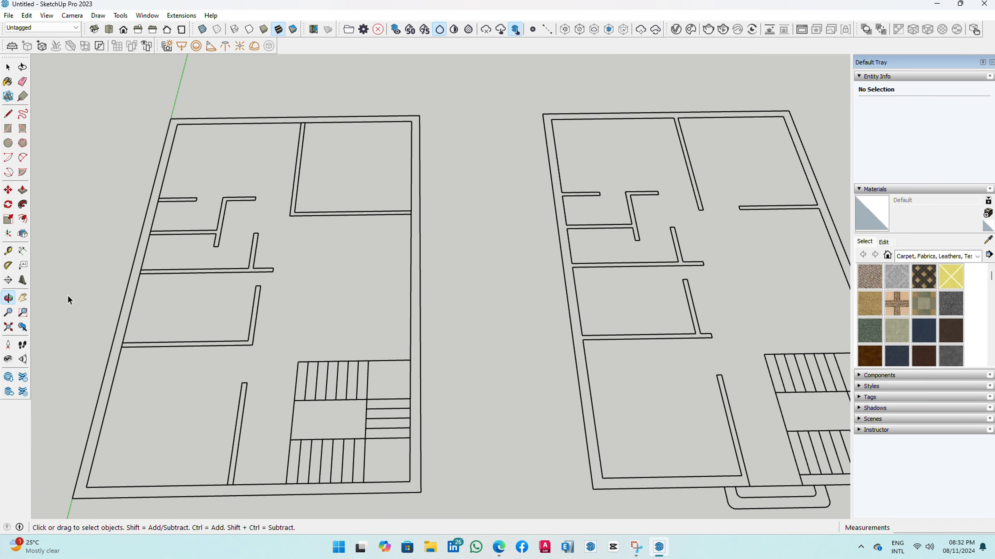
left_click(23, 300)
left_click_drag(126, 286, 299, 267)
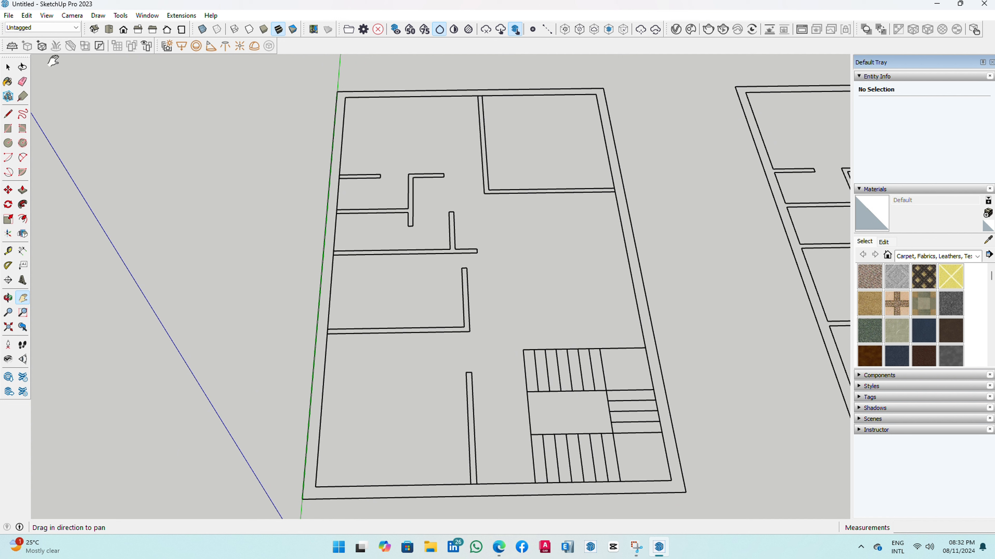
left_click(7, 67)
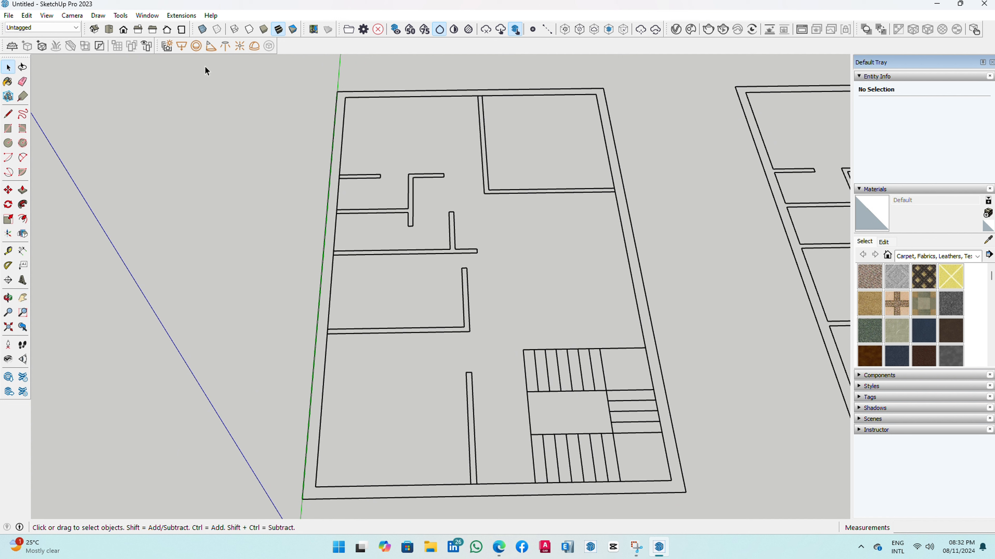
left_click(9, 129)
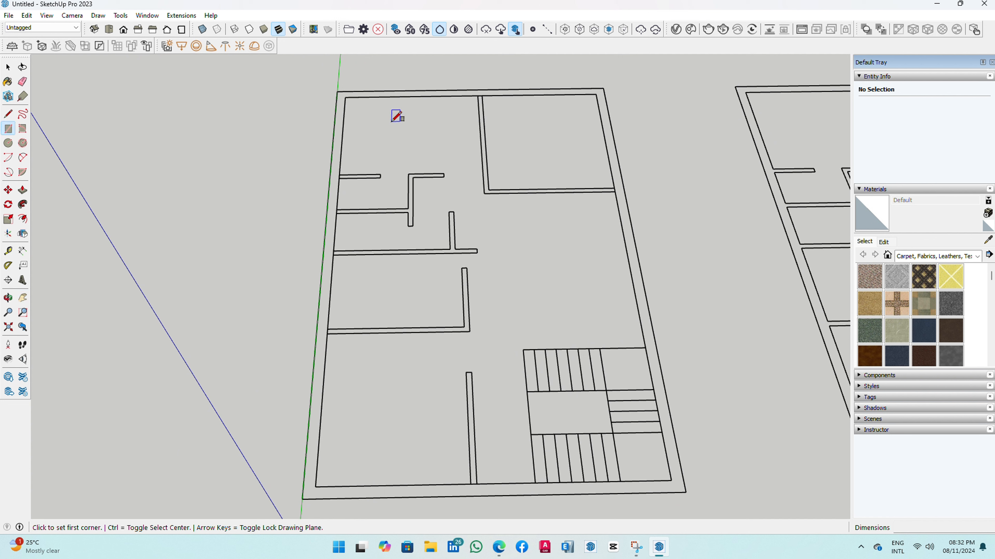
left_click(337, 92)
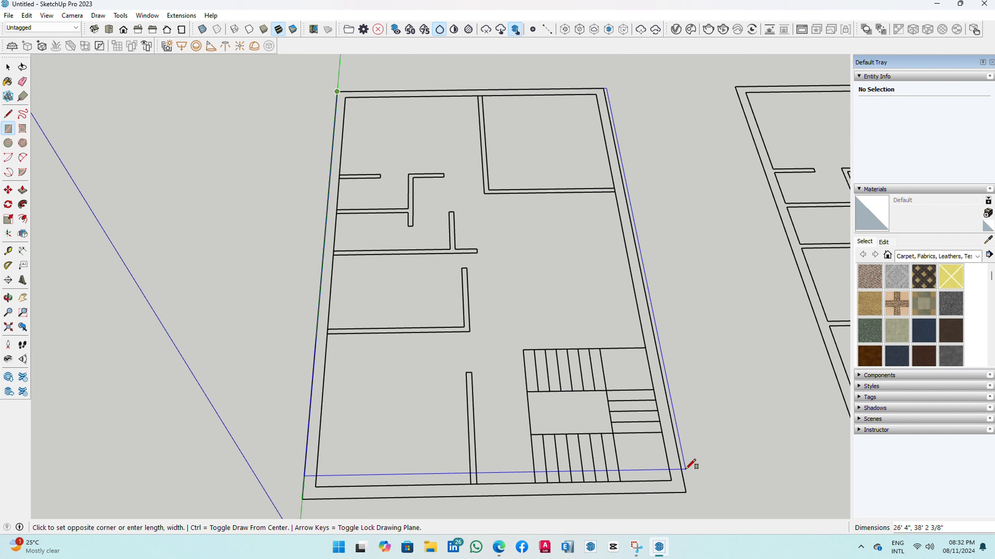
left_click(690, 484)
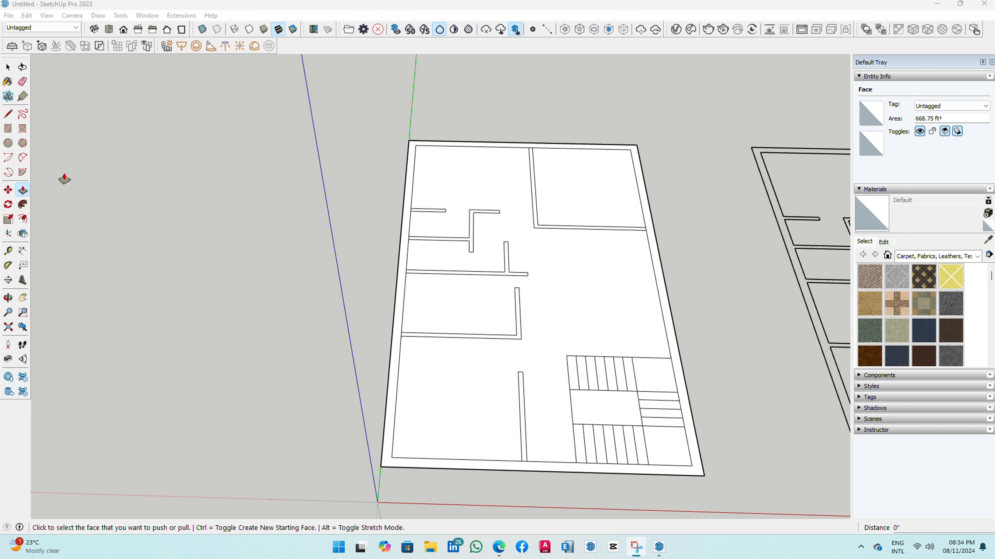
Push/Pull the outer wall face of the first floor plan up 3'
left_click(661, 269)
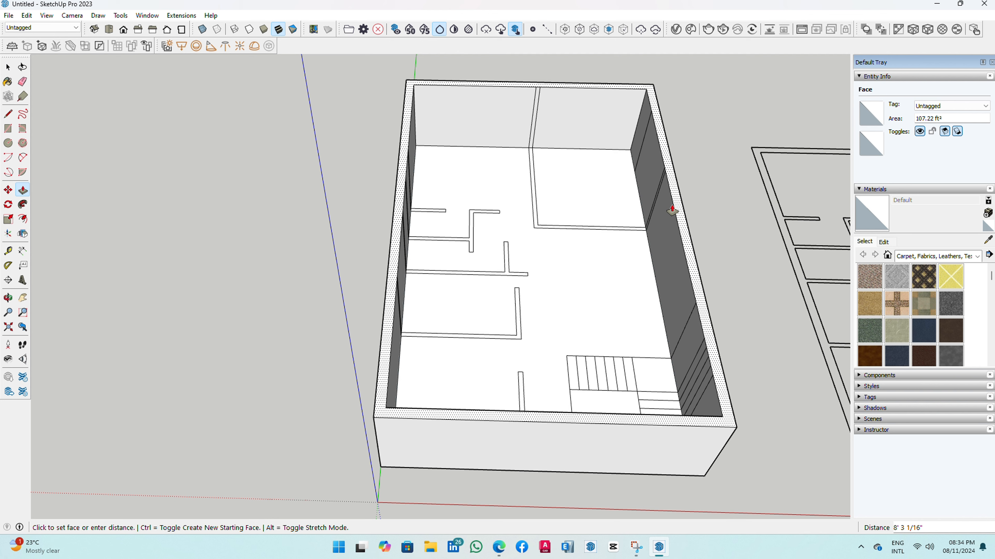
left_click(673, 210)
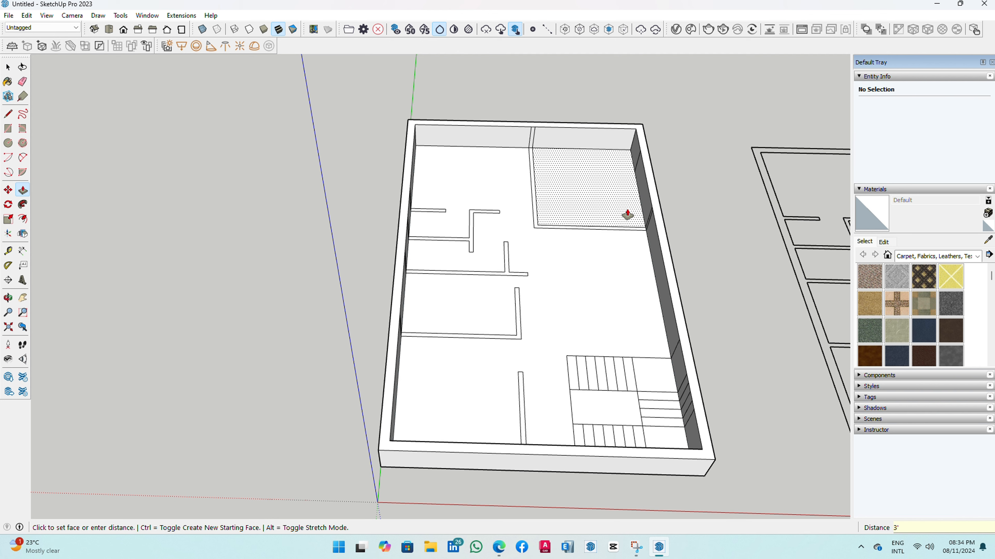
Erase the stray vertical edges on the inner faces of the raised outer wall
middle_click_drag(626, 215, 723, 131)
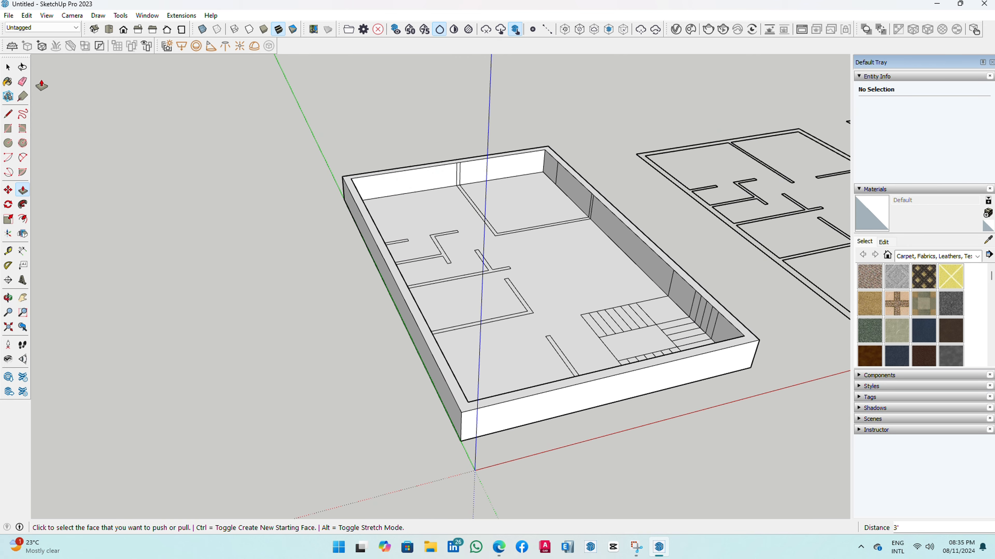
left_click(23, 82)
left_click_drag(717, 327, 665, 285)
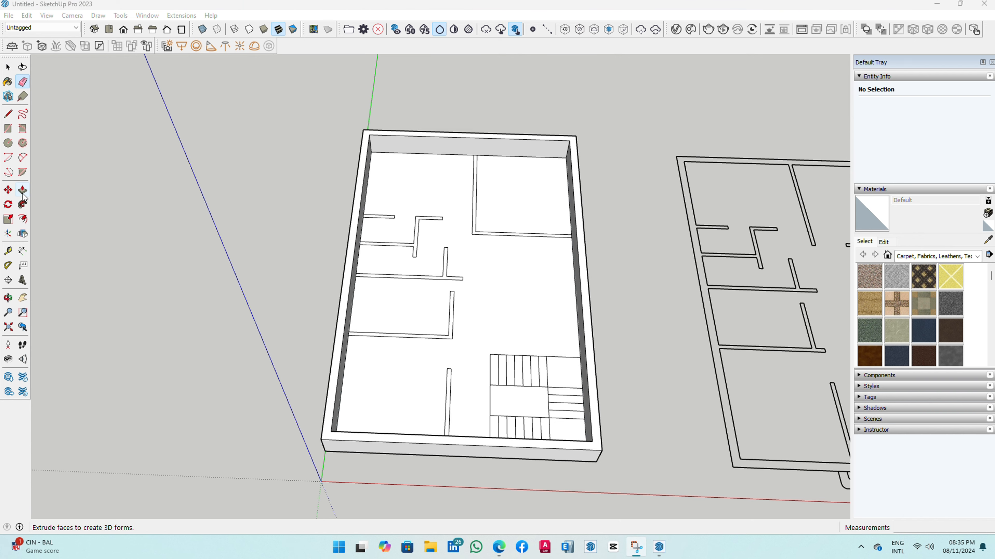
Push/Pull the L-shaped partition around the back corner room up 3'
left_click(23, 191)
scroll(470, 219, "up", 3)
left_click(473, 231)
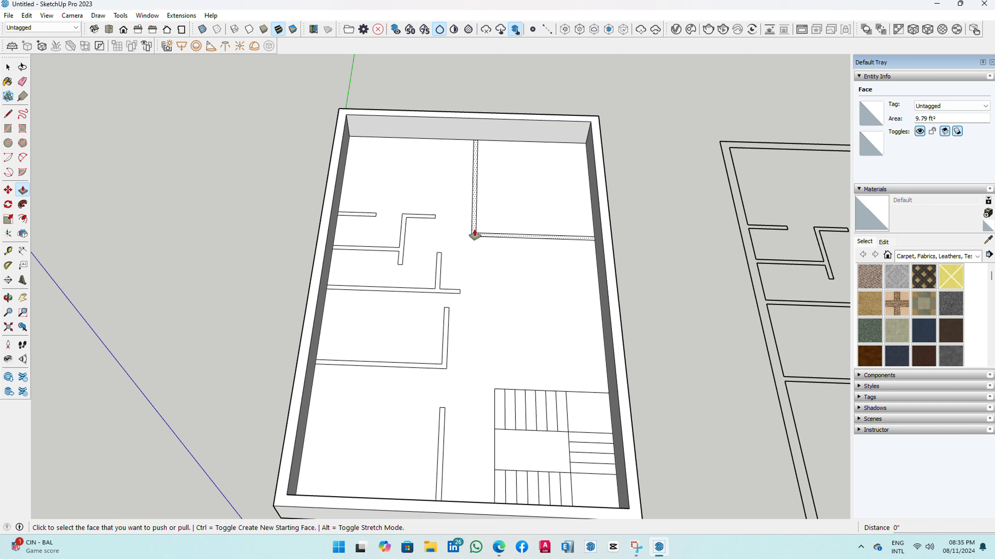
type("3'")
key("Return")
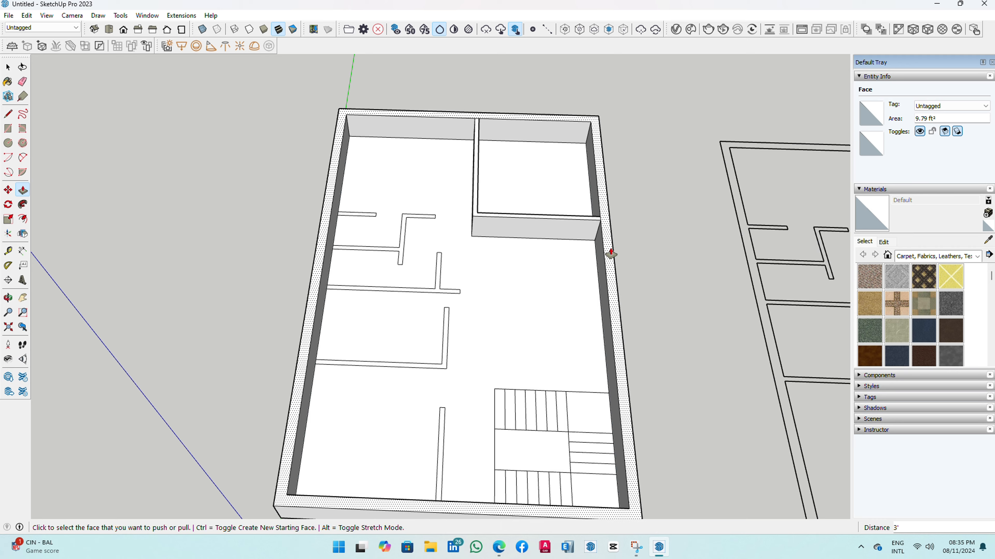
Raise the stepped bathroom partition and the short partition behind it to the outer wall's 3' height
left_click(402, 238)
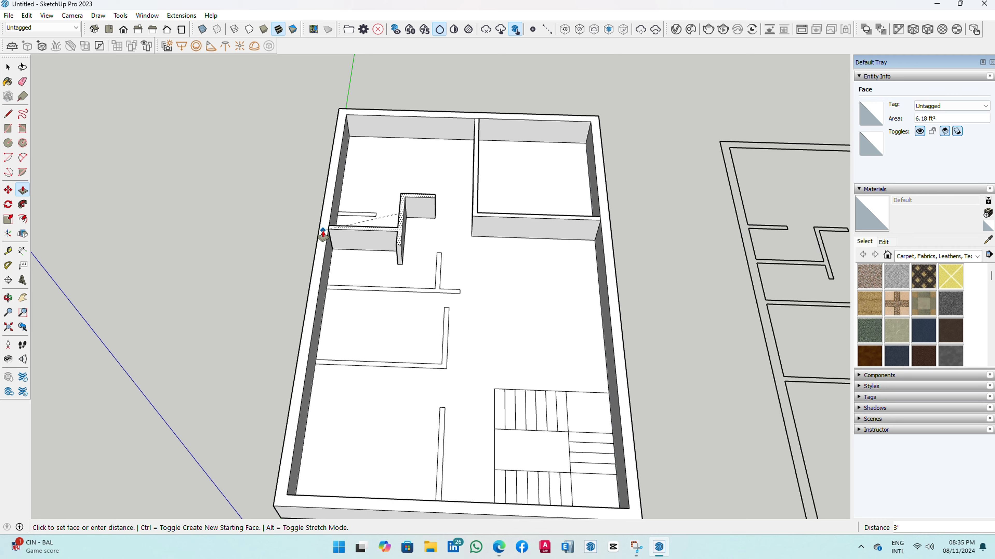
left_click(346, 213)
scroll(347, 215, "up", 3)
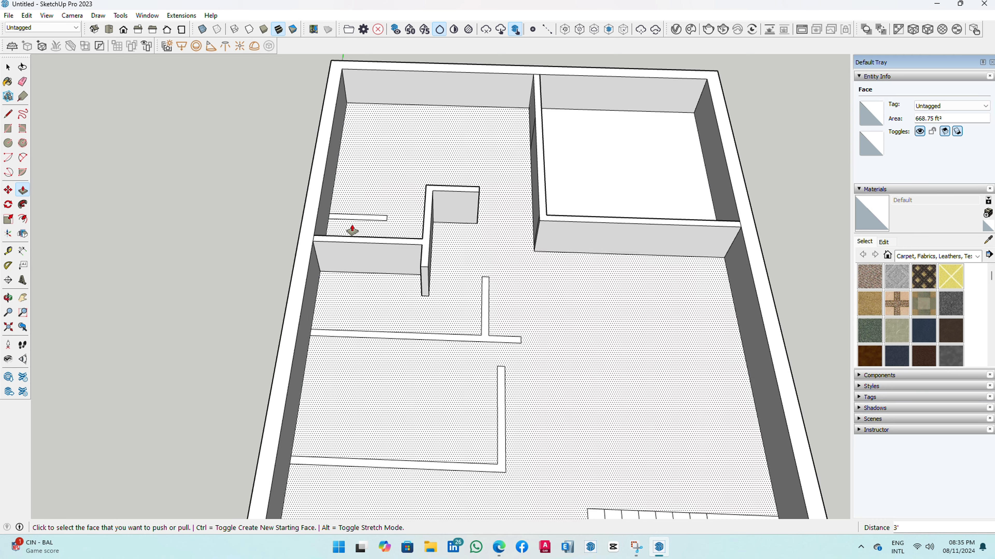
left_click(352, 216)
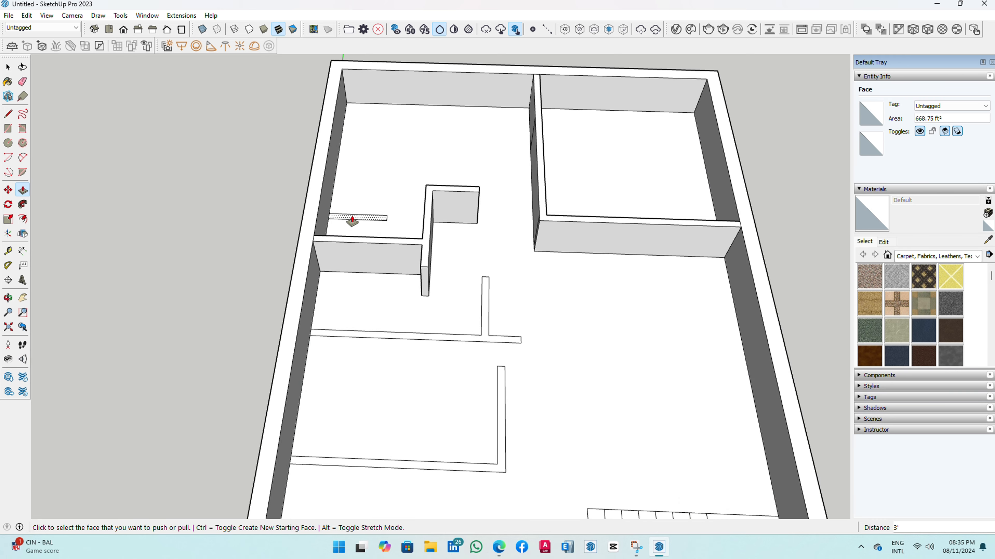
left_click(306, 215)
Raise the long partition with the short perpendicular stub to the 3' height of the outer wall
scroll(343, 226, "down", 1)
scroll(343, 226, "down", 1)
left_click(459, 313)
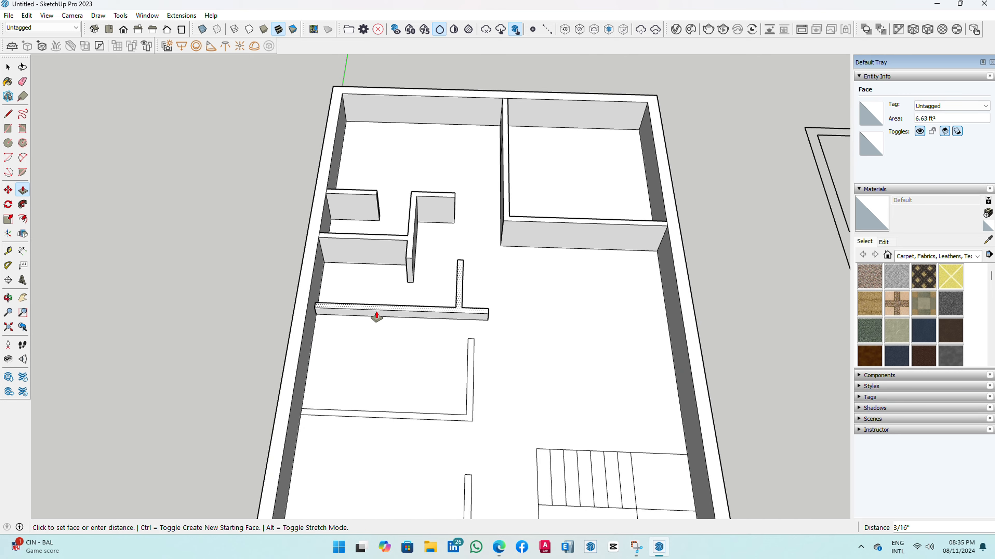
left_click(305, 304)
Raise the L-shaped partition around the middle side room to the 3' height of the outer wall
scroll(376, 303, "down", 2)
middle_click_drag(422, 308, 422, 280)
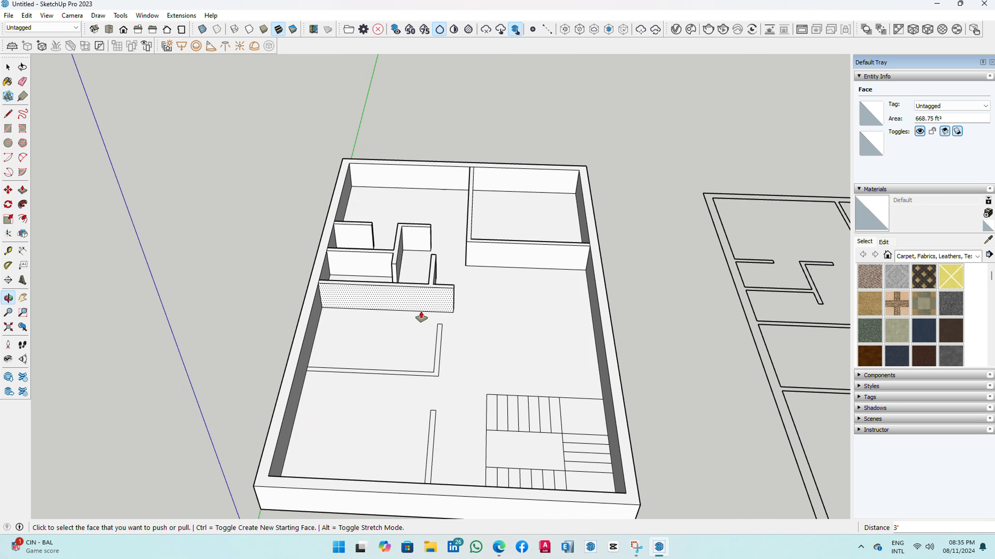
left_click(434, 374)
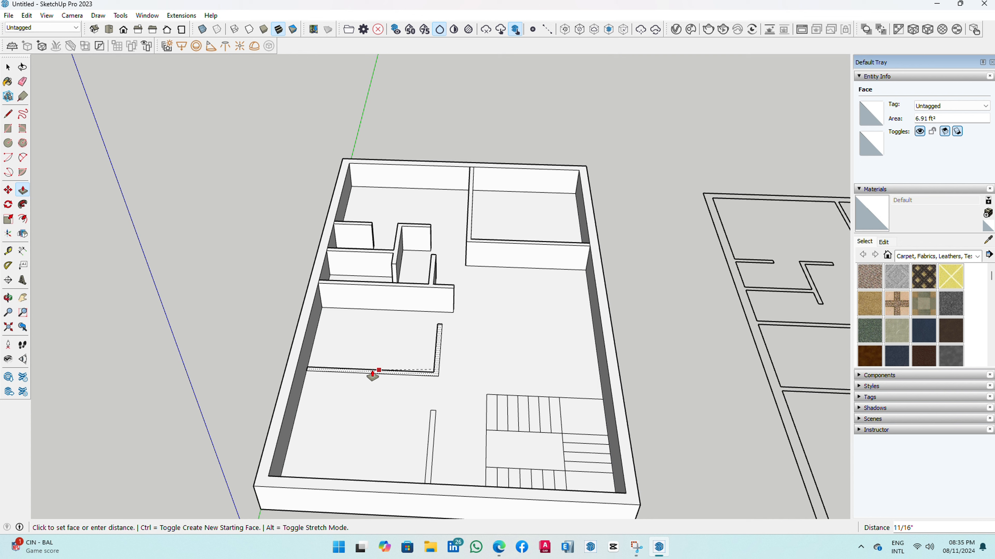
left_click(286, 372)
Raise the short straight partition near the staircase to the 3' height of the outer wall
scroll(321, 295, "down", 1)
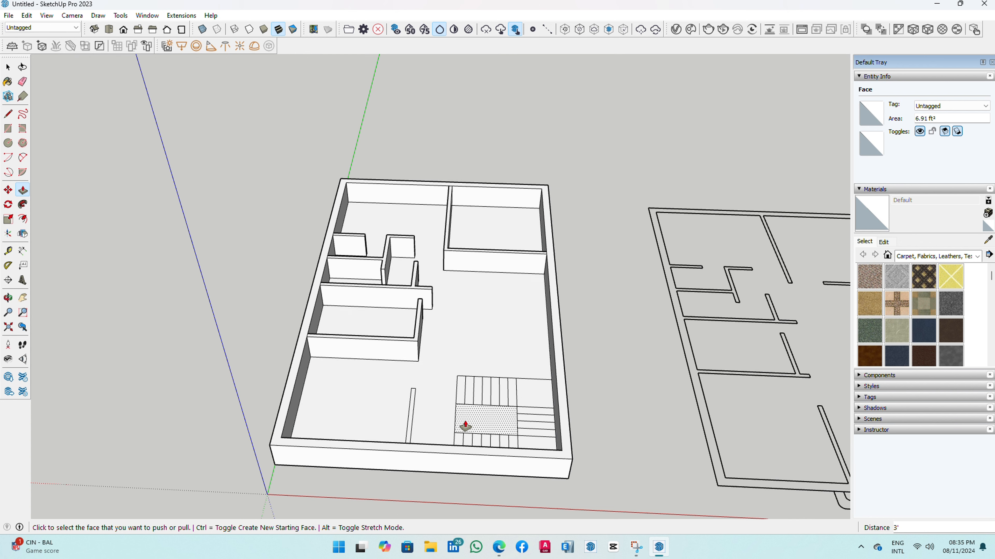
left_click(411, 422)
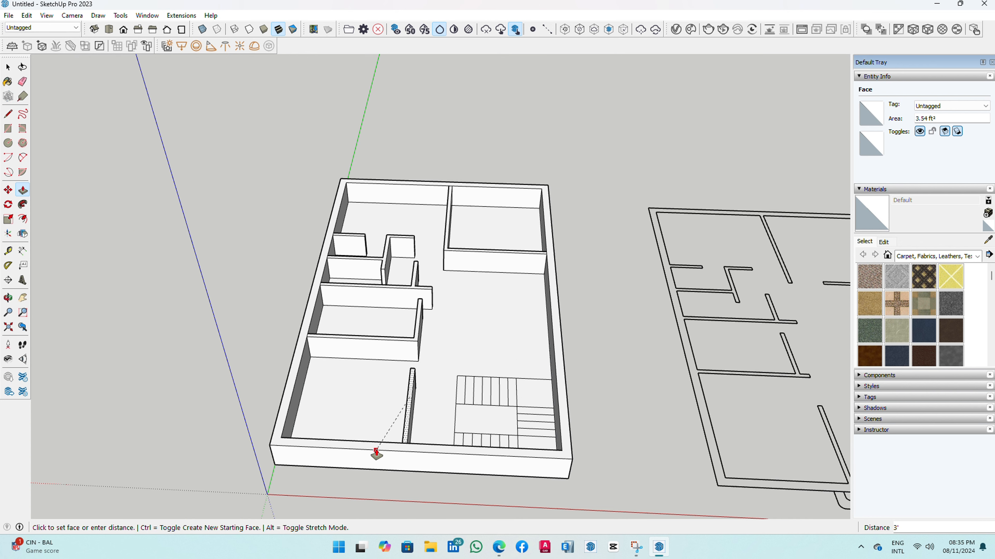
left_click(359, 444)
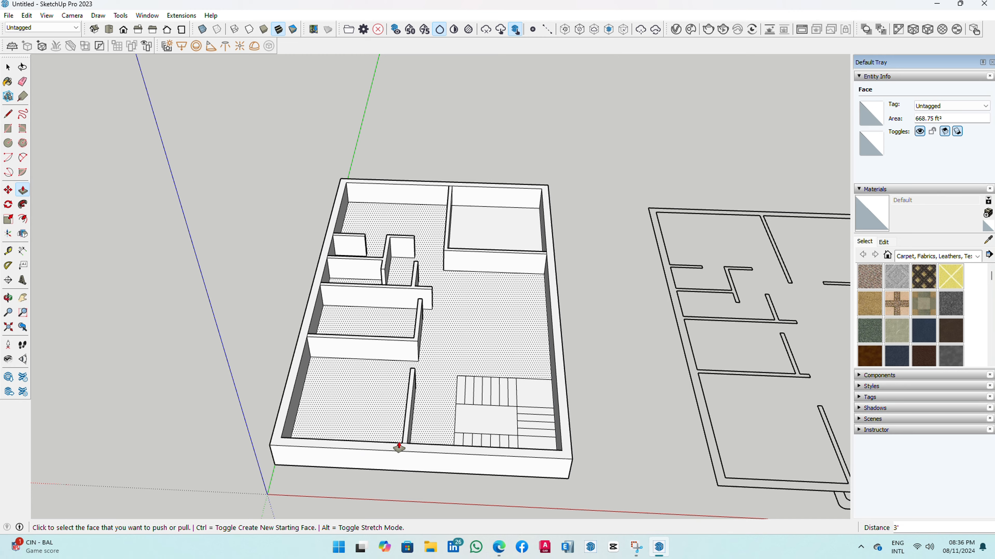
middle_click_drag(399, 447, 406, 329)
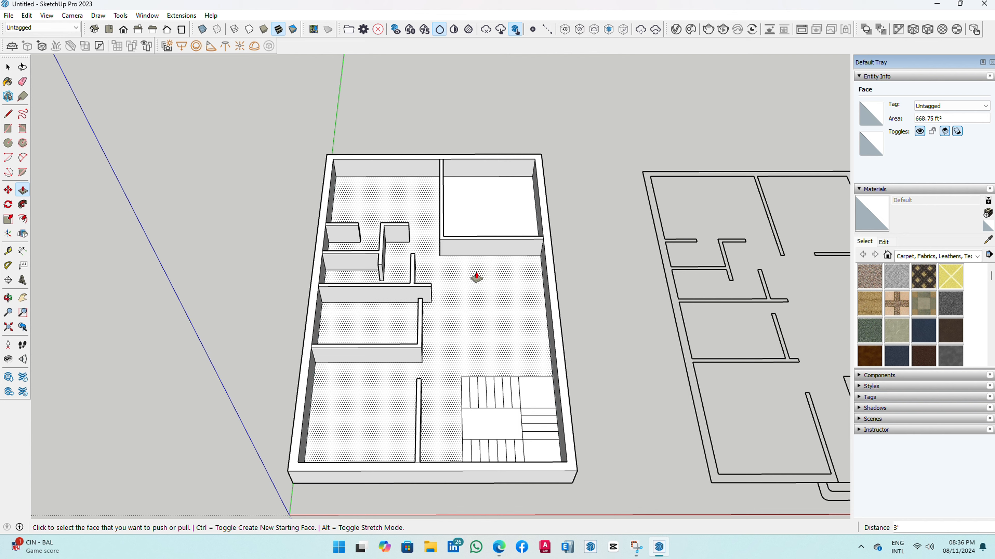
Raise the first tread at the open end of the rear stair flight by 6 inches
scroll(534, 488, "up", 5)
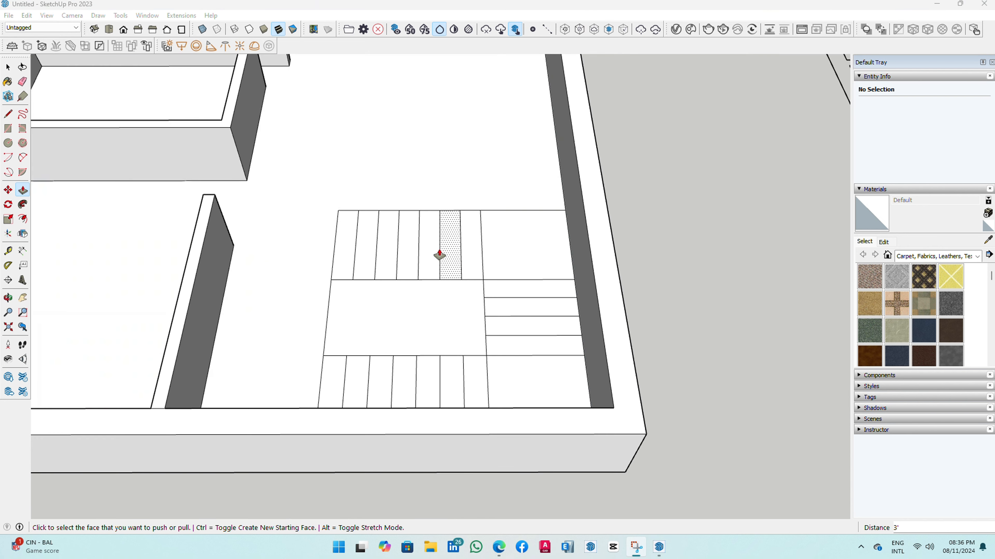
left_click(354, 260)
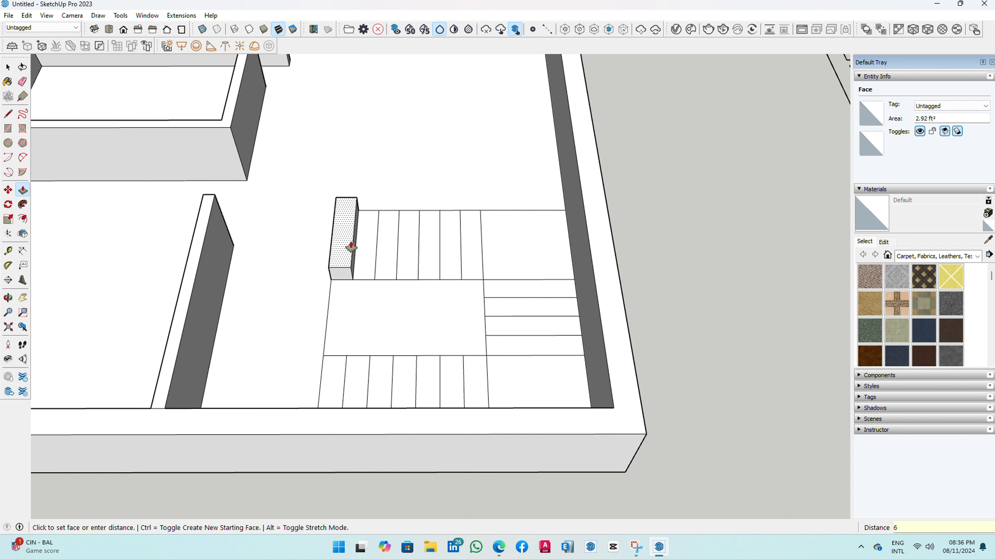
type("6")
key("Return")
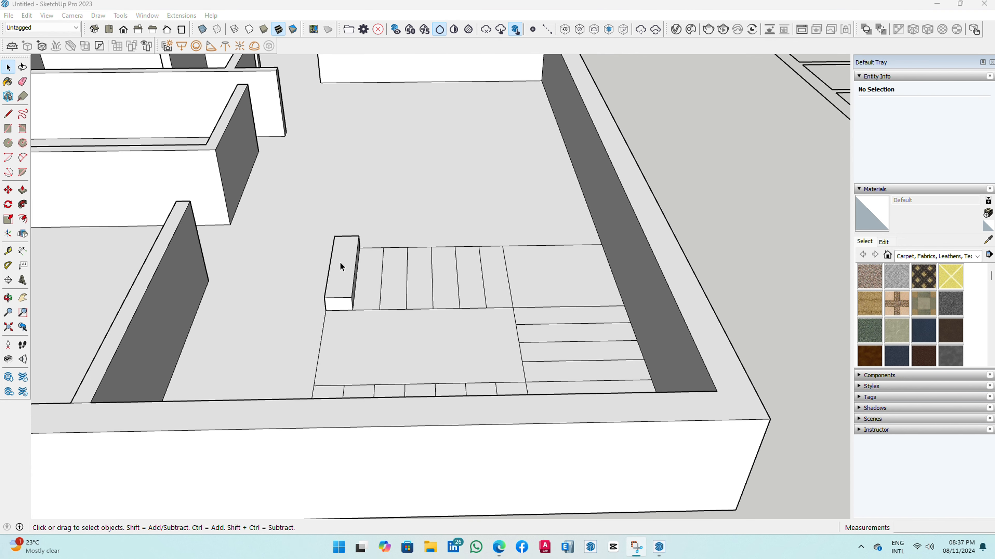
Try to copy the first stair step's top face with its edges towards the next tread
double_click(341, 268)
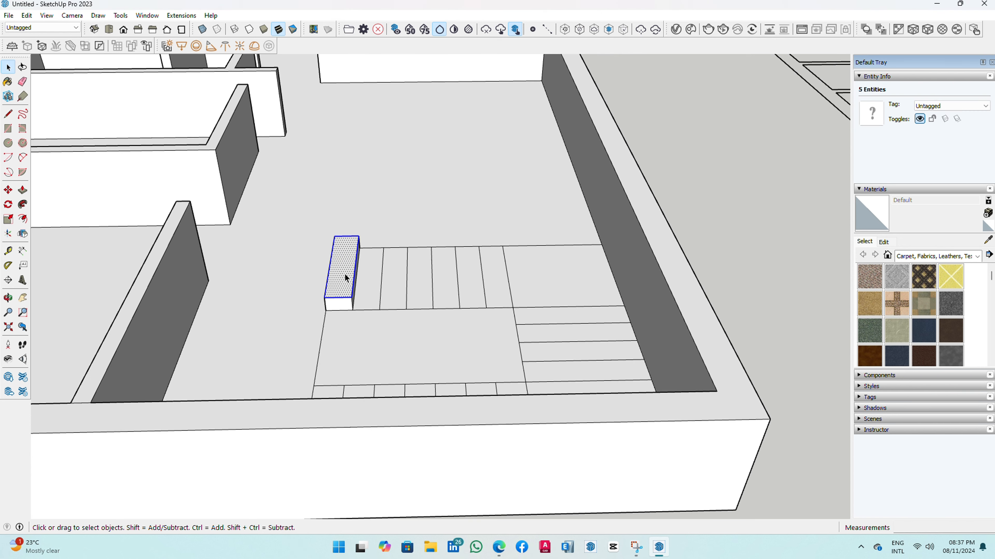
key("m")
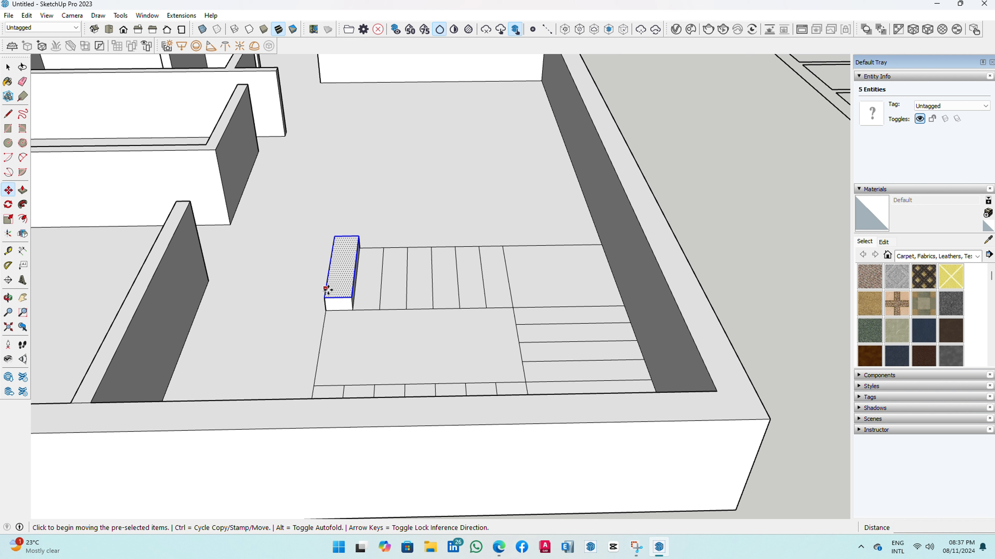
left_click(324, 300)
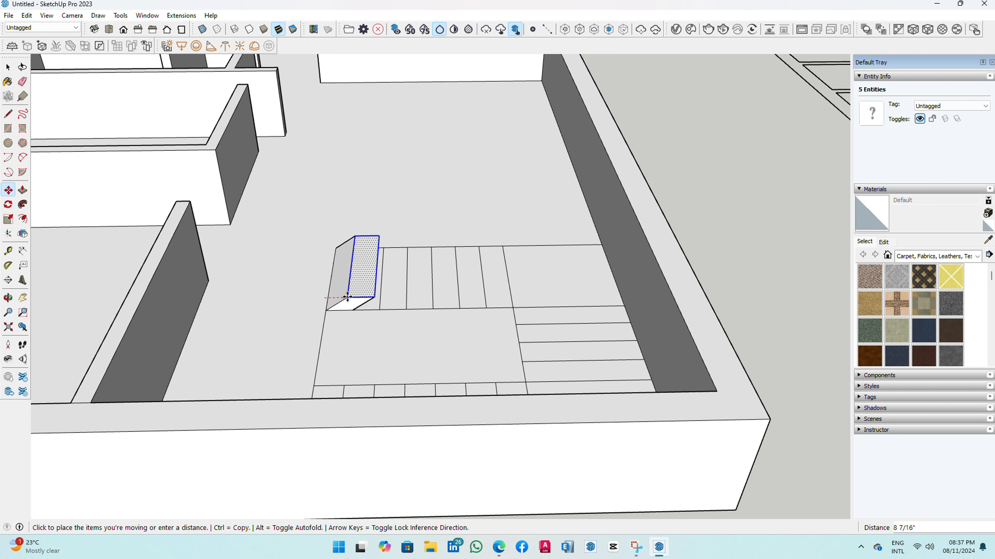
key("ctrl")
left_click(351, 298)
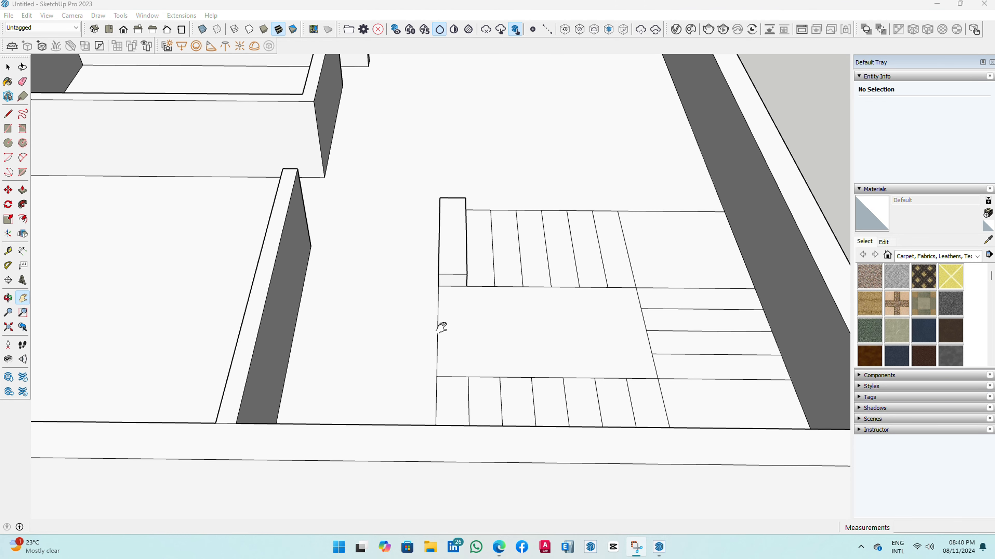
key("space")
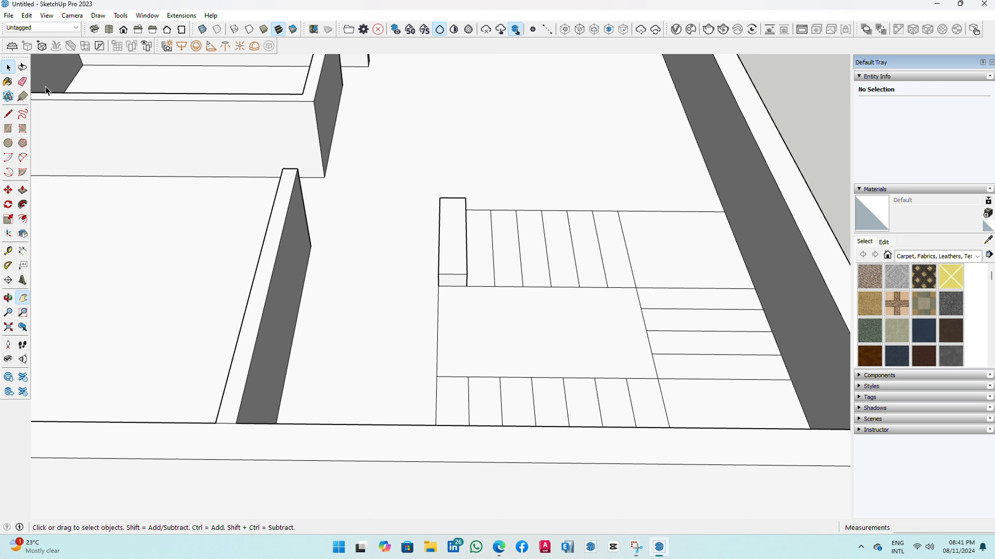
key("m")
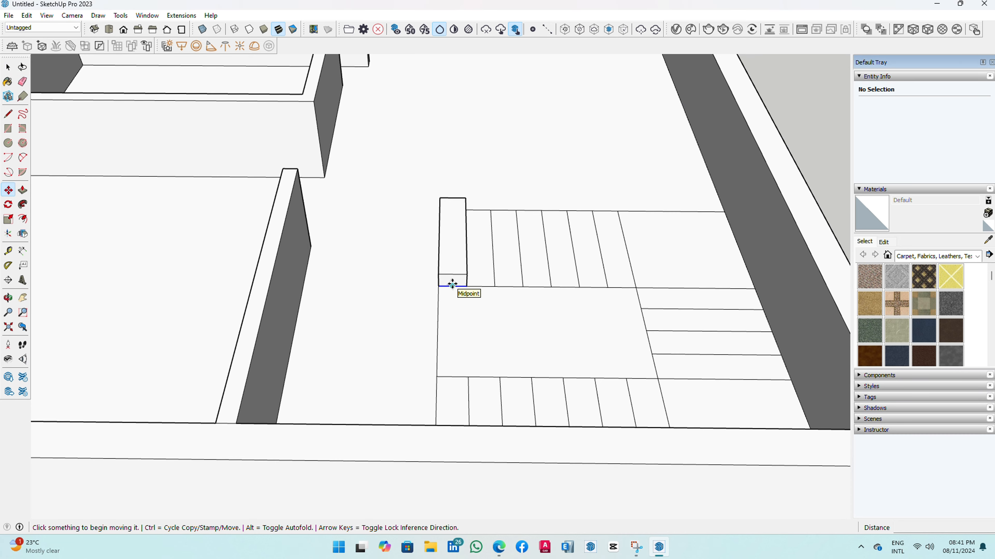
left_click(453, 285)
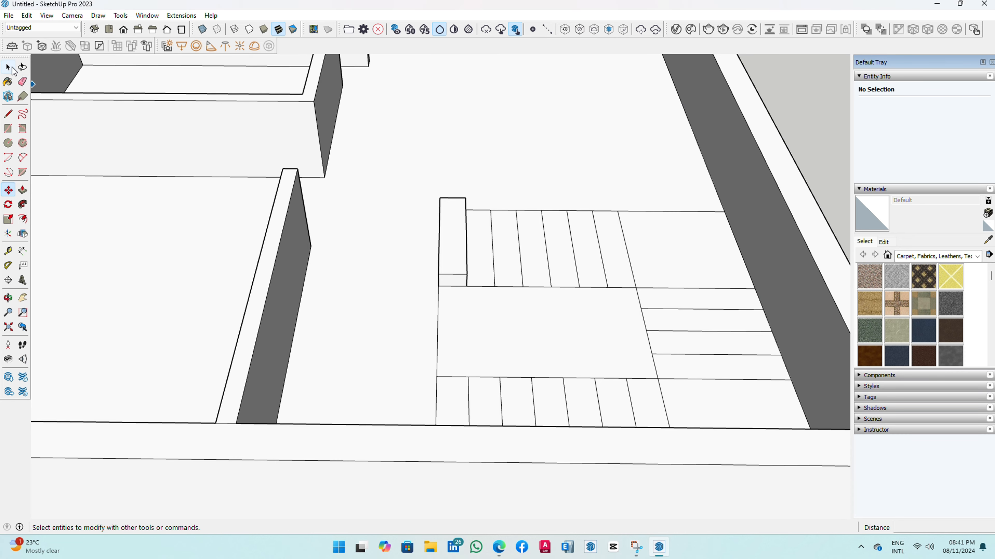
left_click(11, 68)
Copy the first step's small end face diagonally from its lower corner to its opposite upper corner and repeat the copy x6
double_click(459, 278)
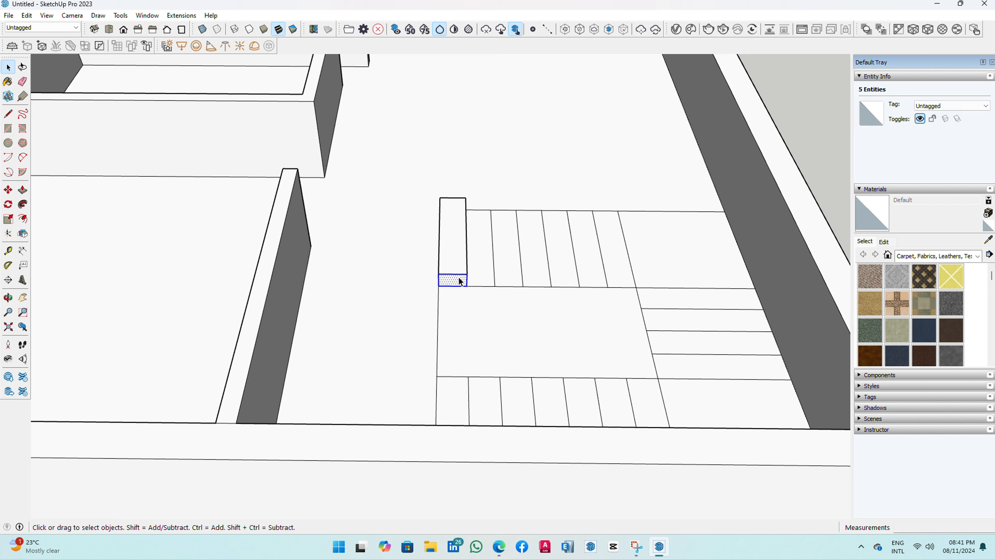
key("m")
left_click(439, 285)
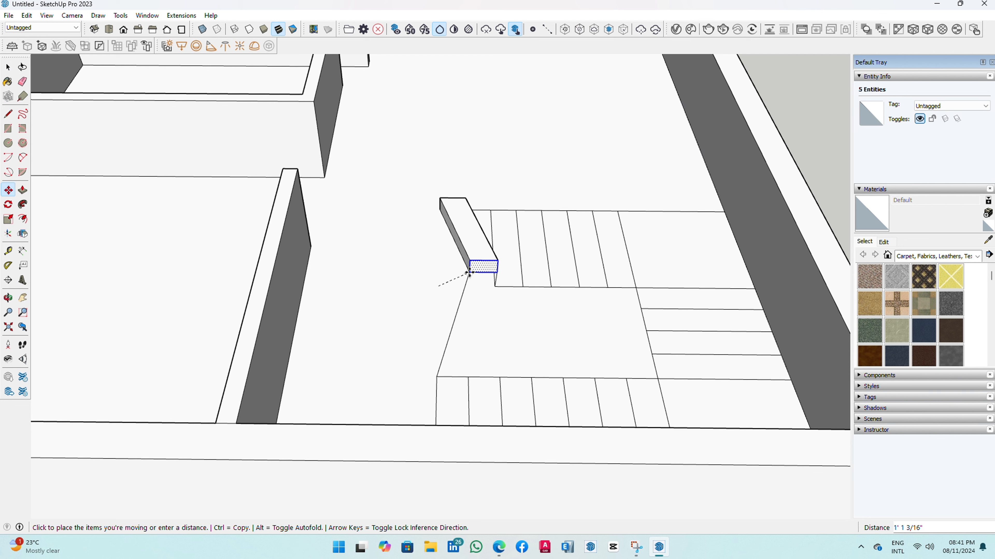
key("ctrl")
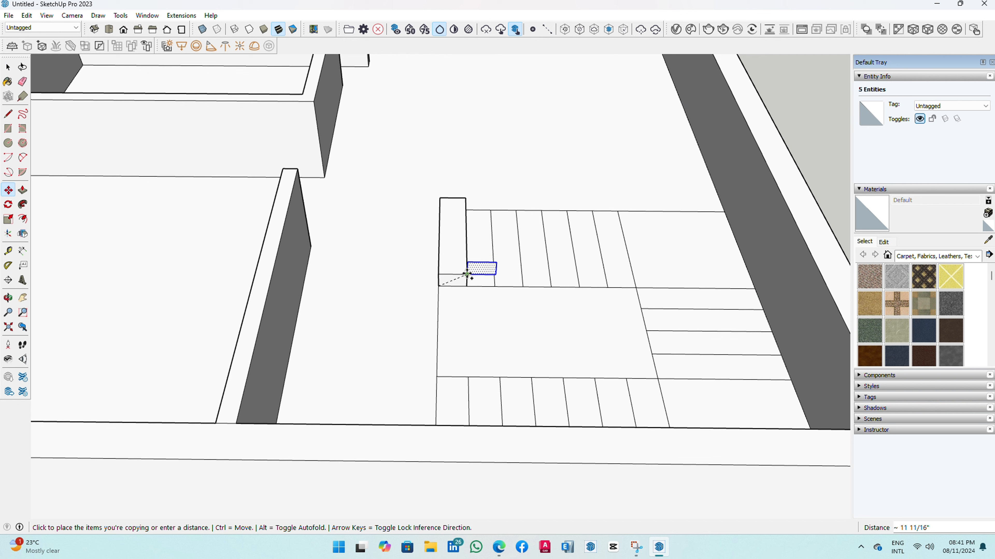
left_click(467, 274)
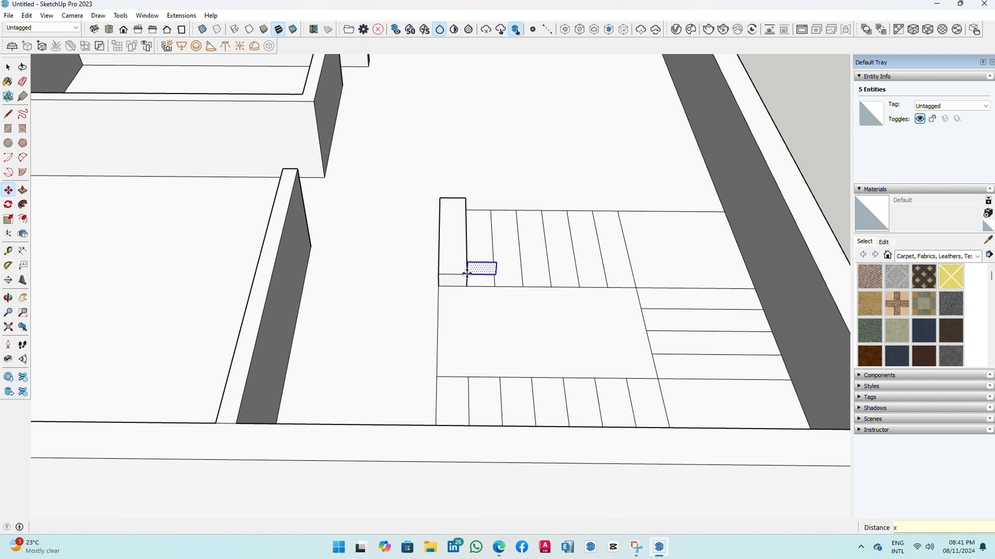
key("Return")
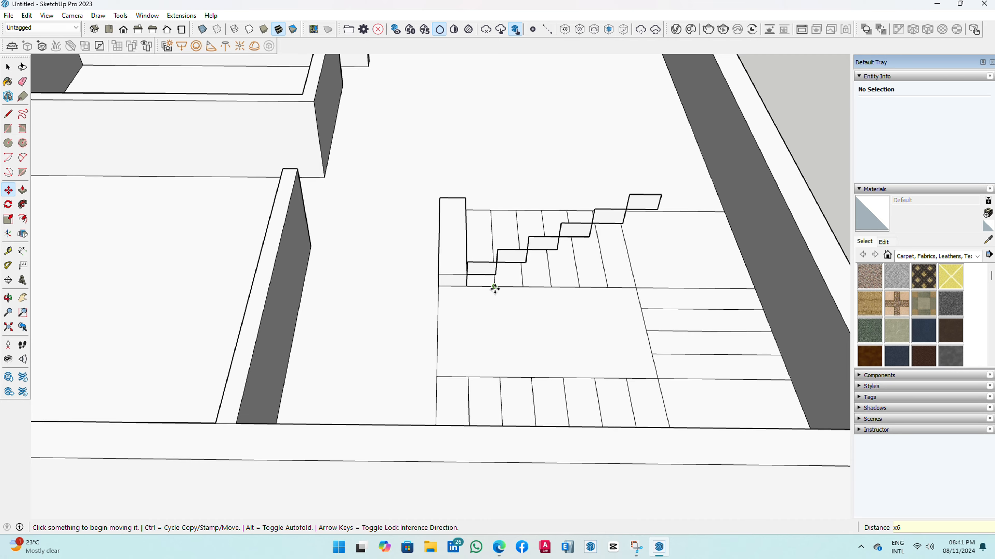
Extrude the six copied step profiles to 3' 6", matching the width of the first step
key("p")
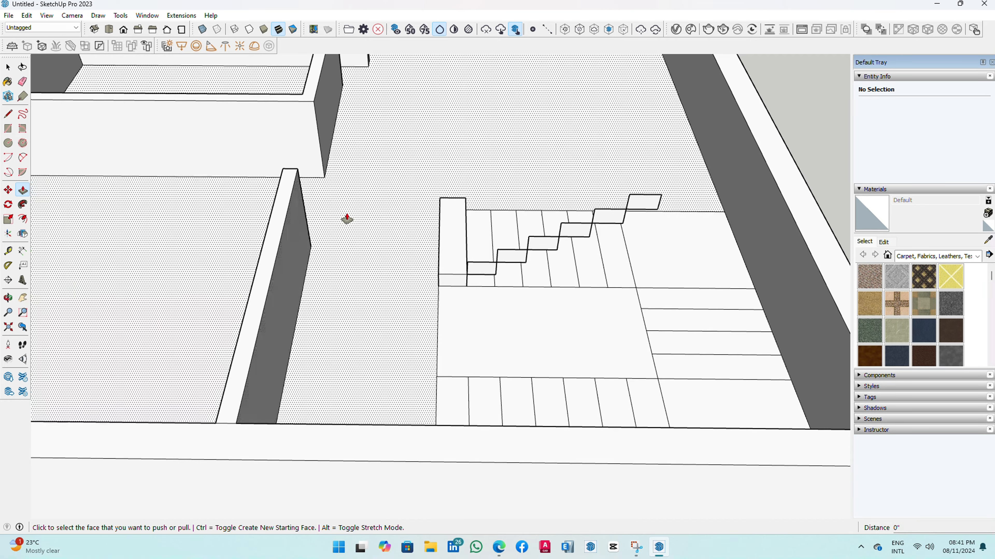
middle_click_drag(345, 217, 442, 126)
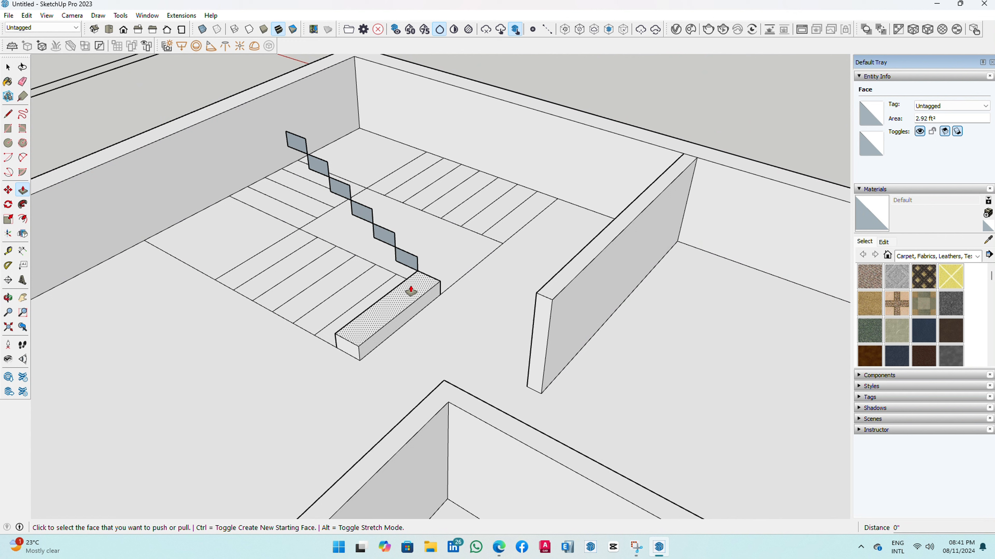
left_click(407, 264)
left_click(337, 341)
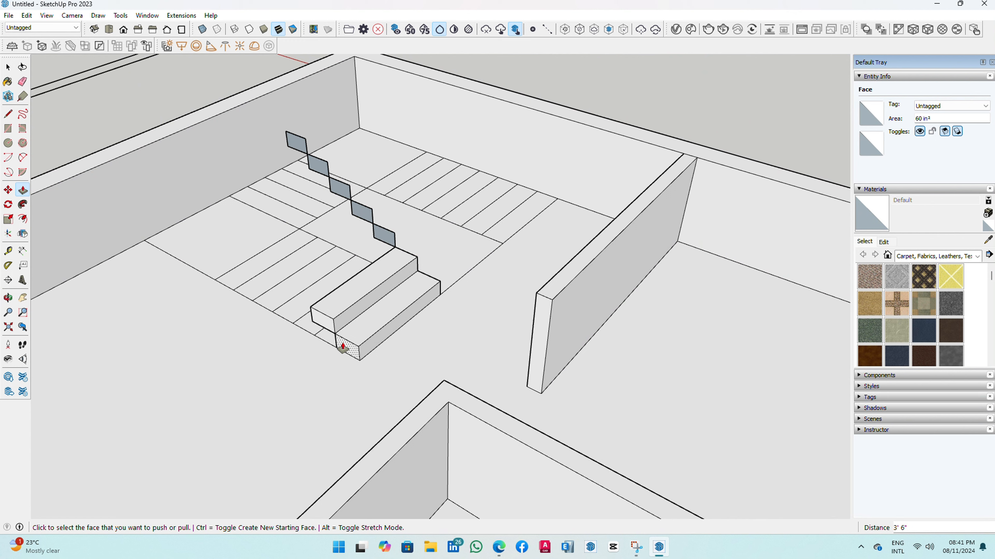
left_click(386, 239)
left_click(328, 328)
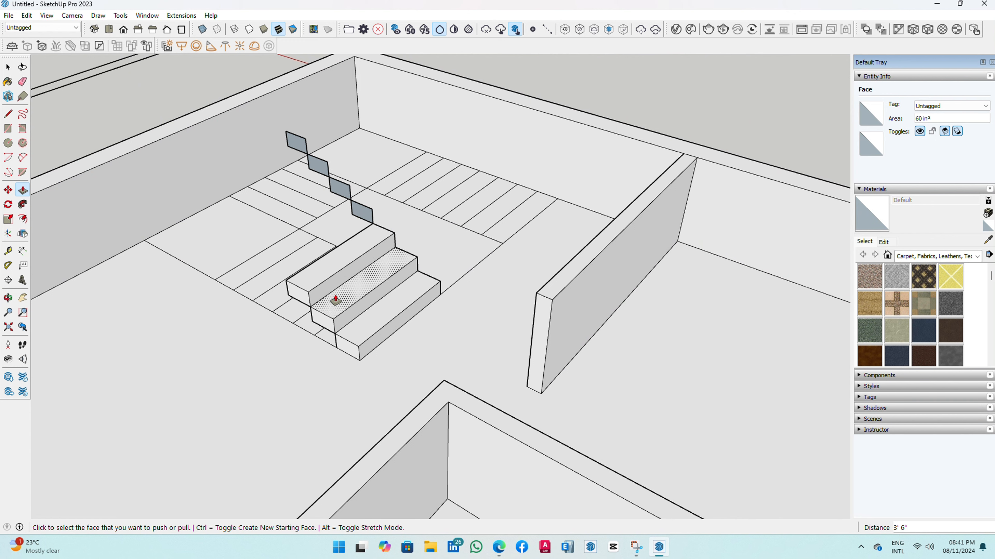
left_click(361, 216)
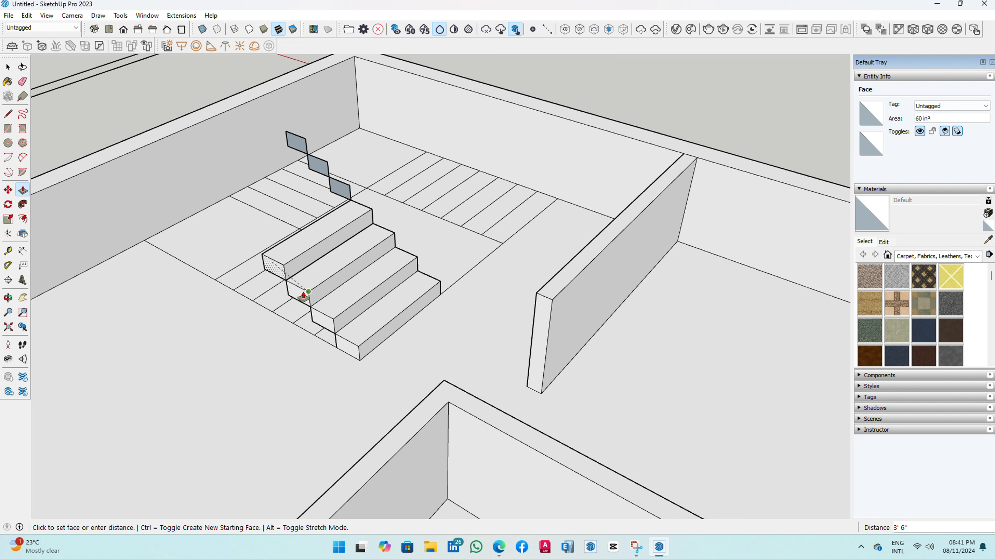
left_click(298, 291)
left_click(339, 189)
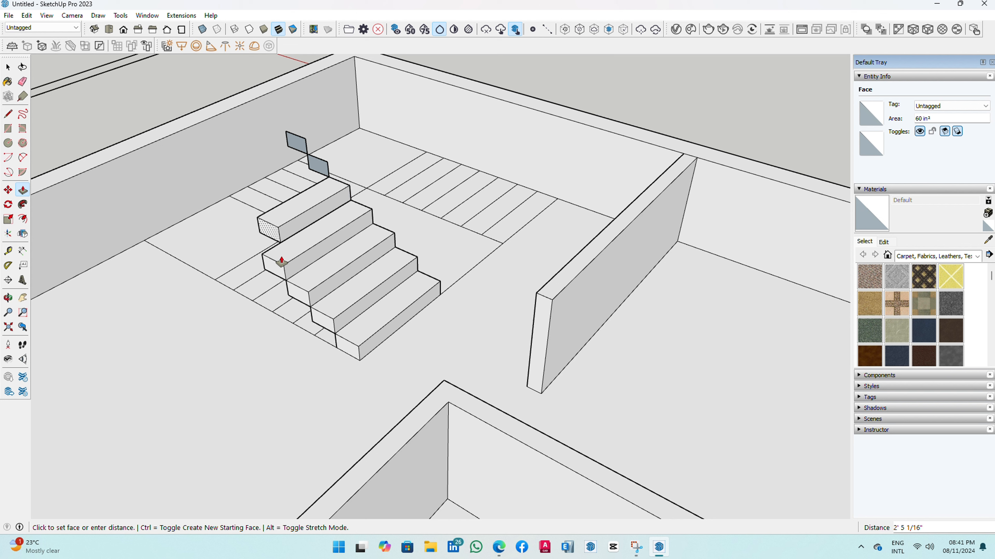
left_click(294, 253)
left_click(319, 168)
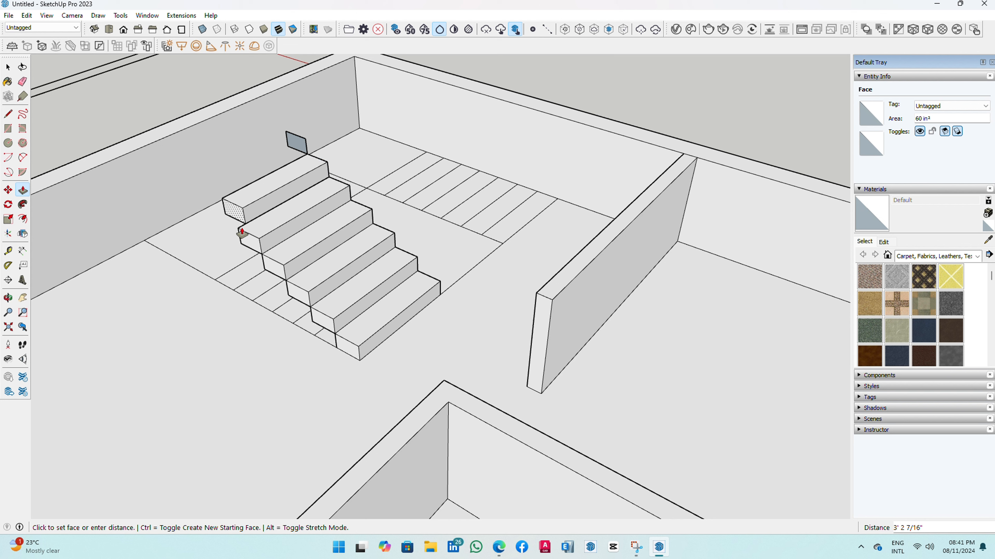
left_click(264, 239)
left_click(298, 144)
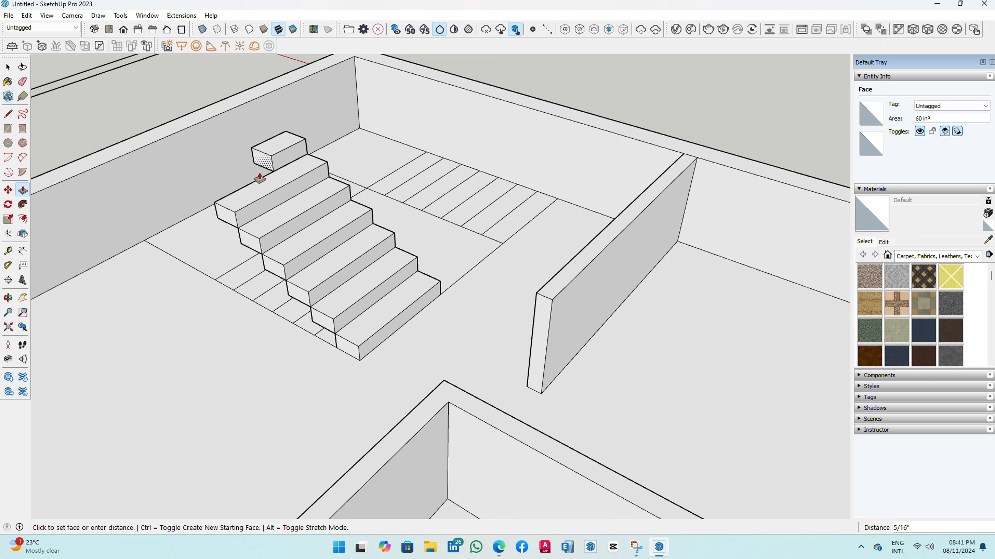
left_click(216, 211)
Examine the stair flight from several angles, including its landing area and the whole walled plan beside the second floor plan
middle_click_drag(517, 179, 456, 200)
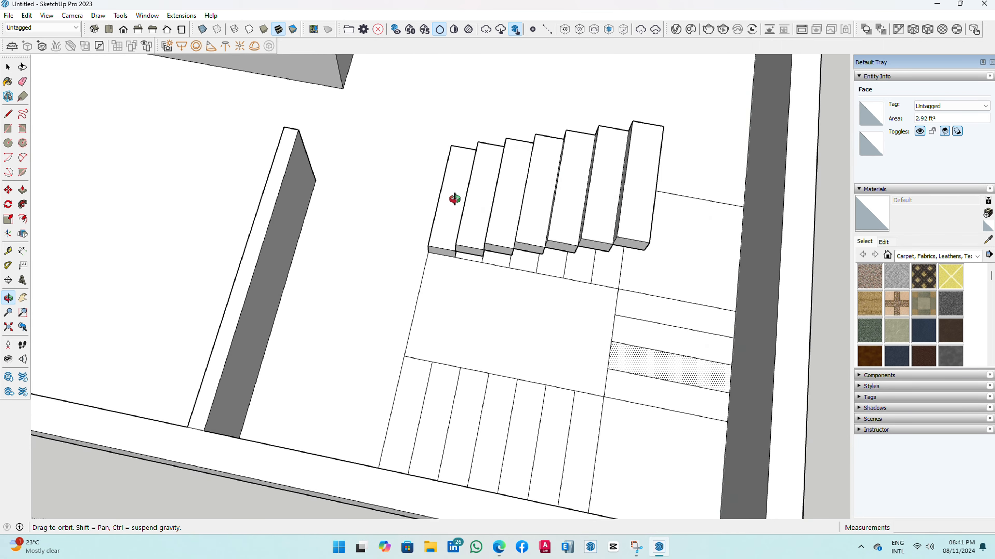
middle_click_drag(706, 232, 644, 290)
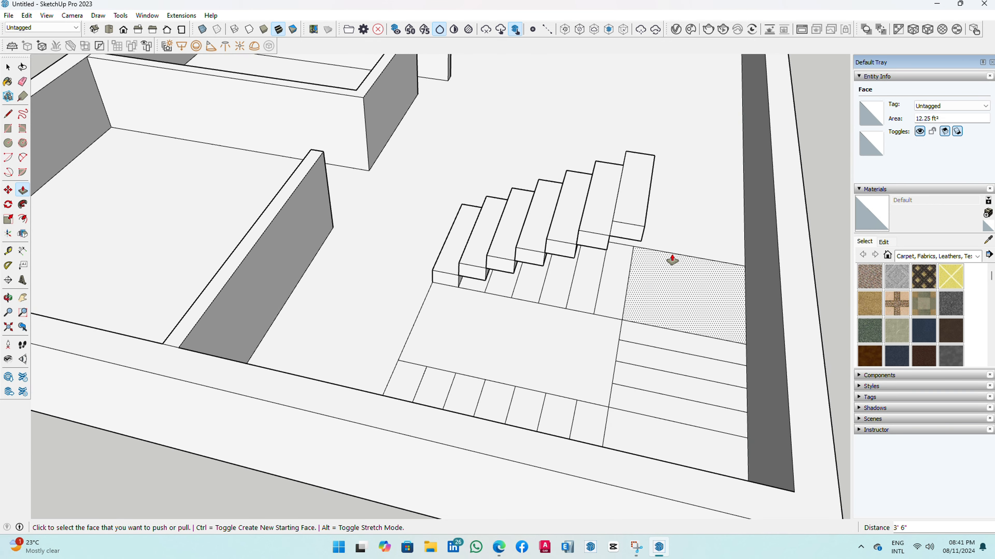
scroll(673, 259, "down", 2)
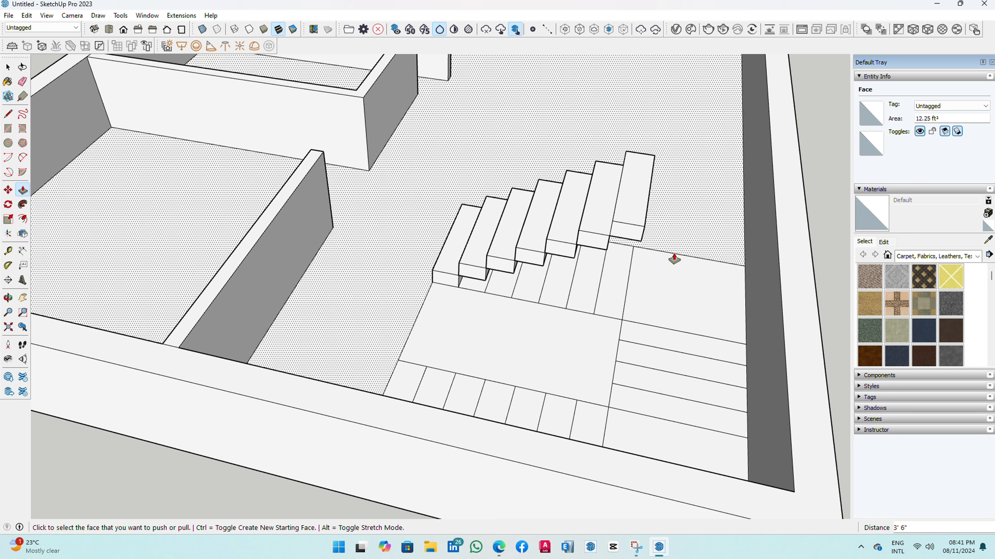
middle_click_drag(673, 257, 766, 255)
scroll(585, 233, "down", 3)
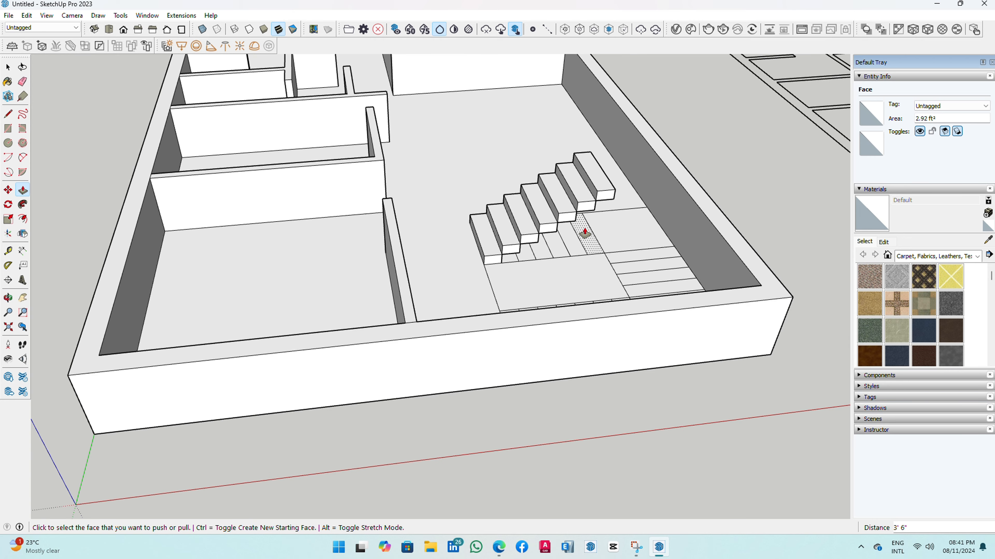
scroll(507, 219, "down", 2)
middle_click_drag(372, 202, 495, 228)
scroll(496, 229, "down", 2)
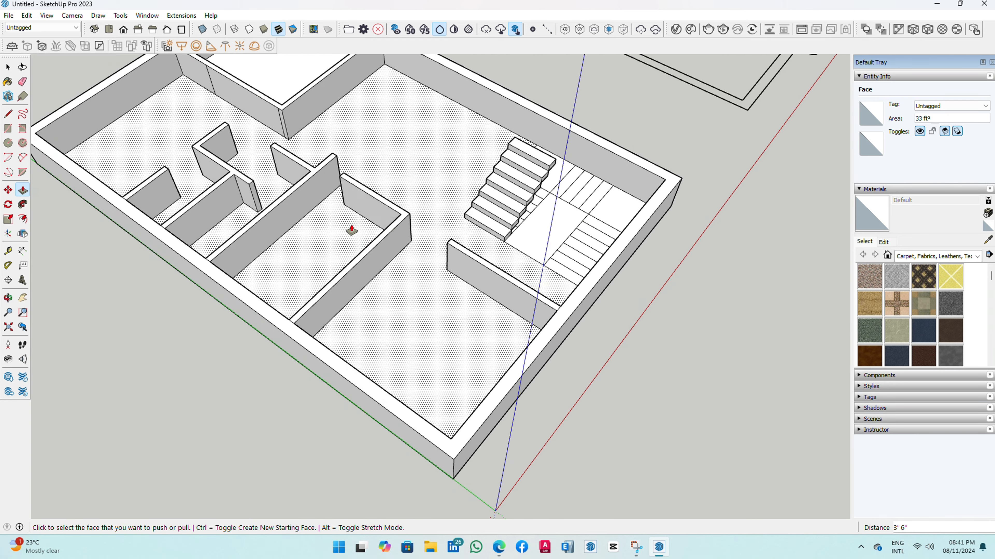
middle_click_drag(351, 229, 407, 286)
scroll(533, 286, "down", 3)
scroll(436, 239, "up", 1)
scroll(438, 239, "down", 2)
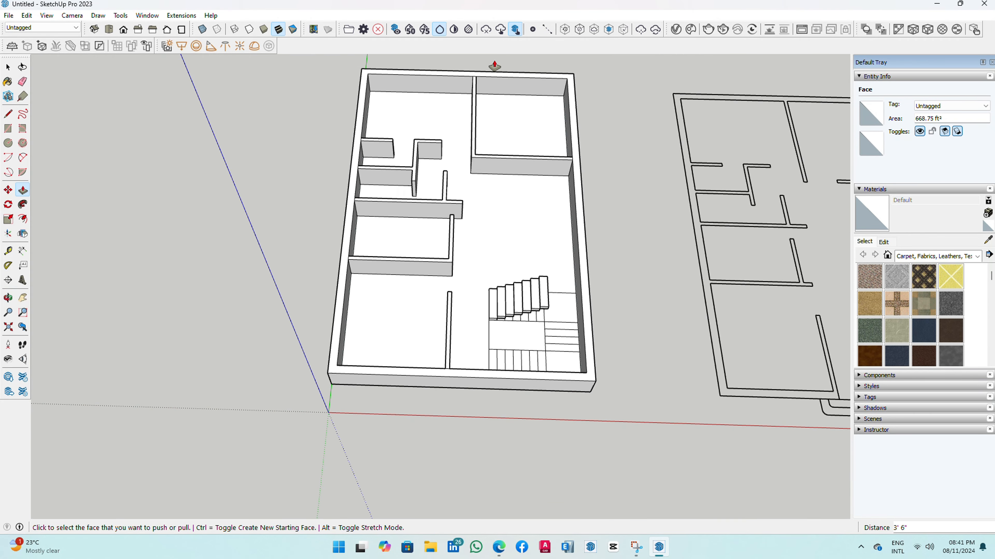
scroll(494, 66, "up", 1)
scroll(503, 84, "down", 1)
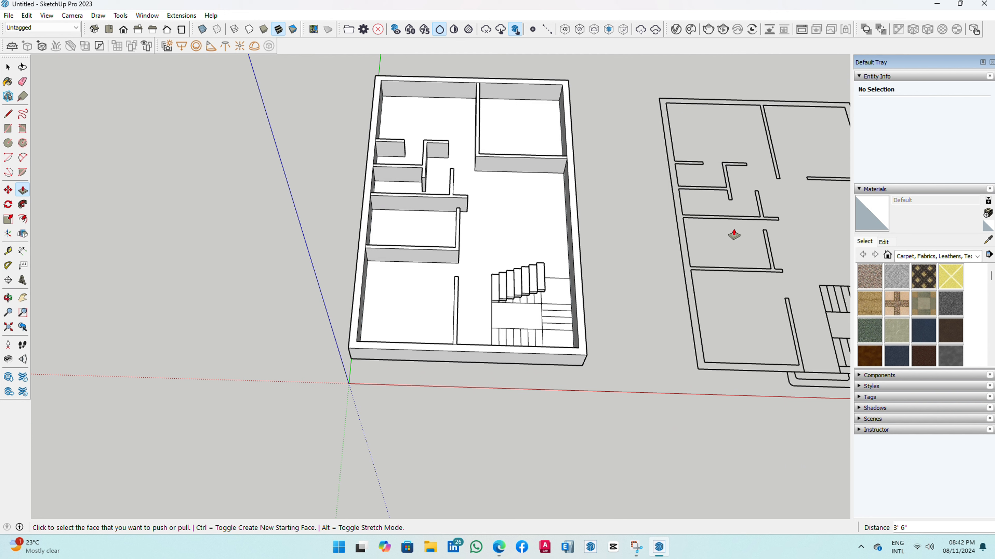